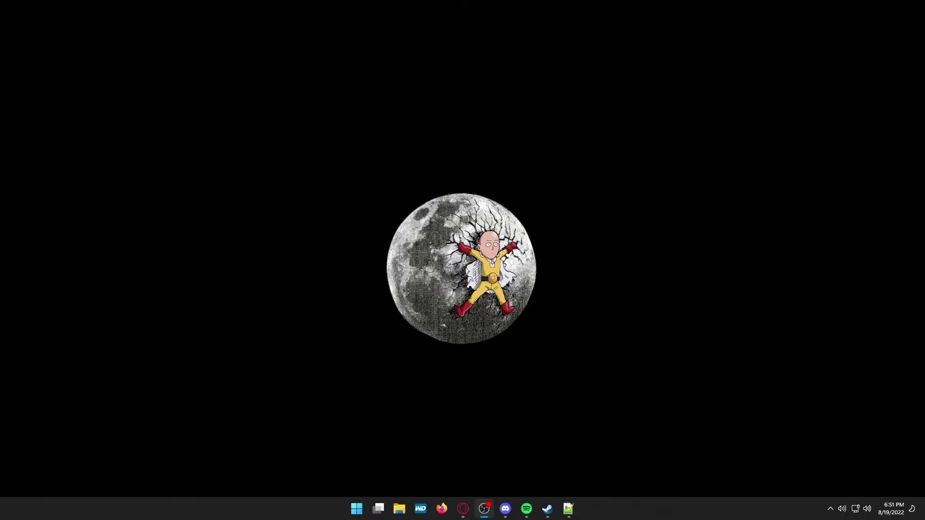
{"action": "left_click", "coordinate": [547, 511]}
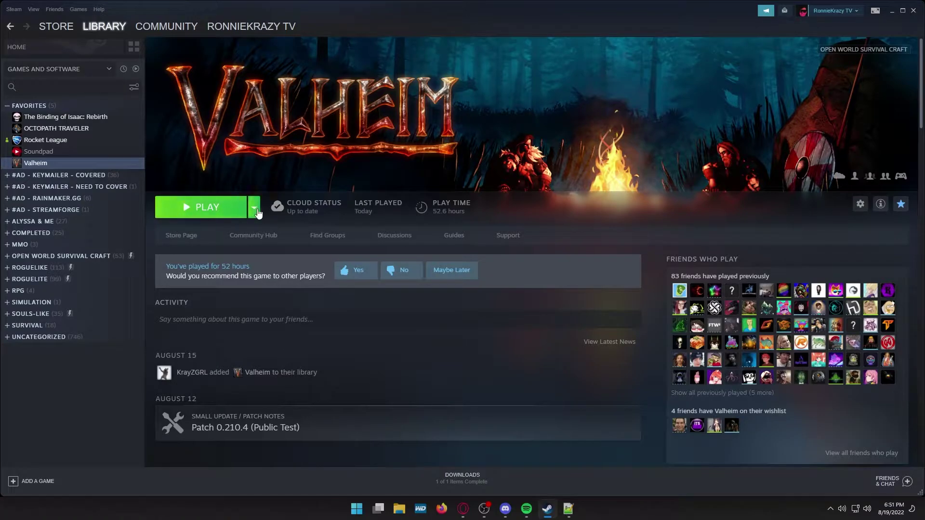
{"action": "left_click", "coordinate": [546, 510]}
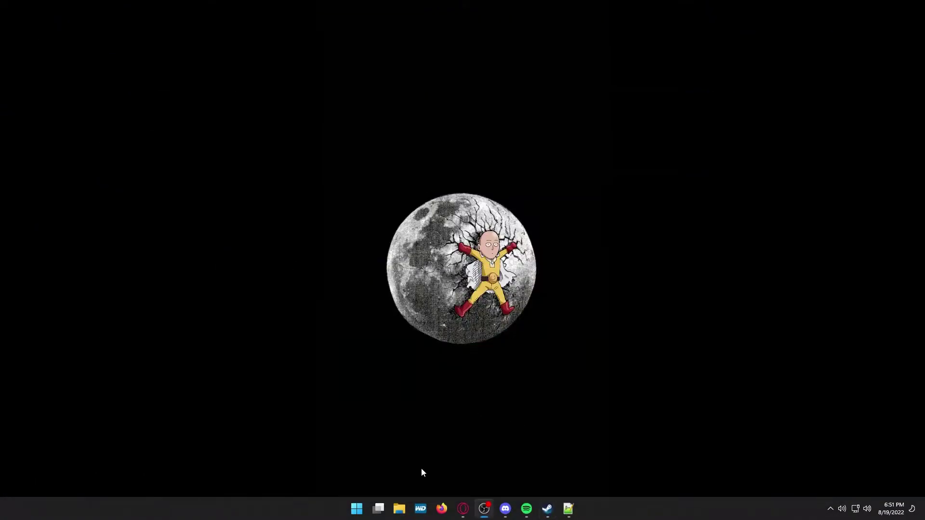
Switch to the browser and open the file downloads page of the Vortex mod manager on Nexus Mods.
{"action": "left_click", "coordinate": [463, 510]}
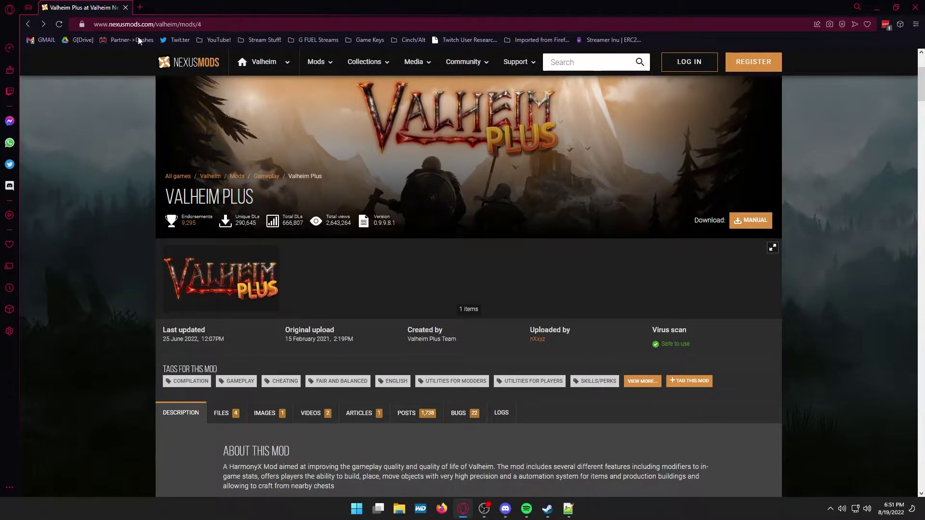
{"action": "scroll", "coordinate": [332, 67], "scroll_direction": "down", "scroll_amount": 10}
{"action": "mouse_move", "coordinate": [332, 67]}
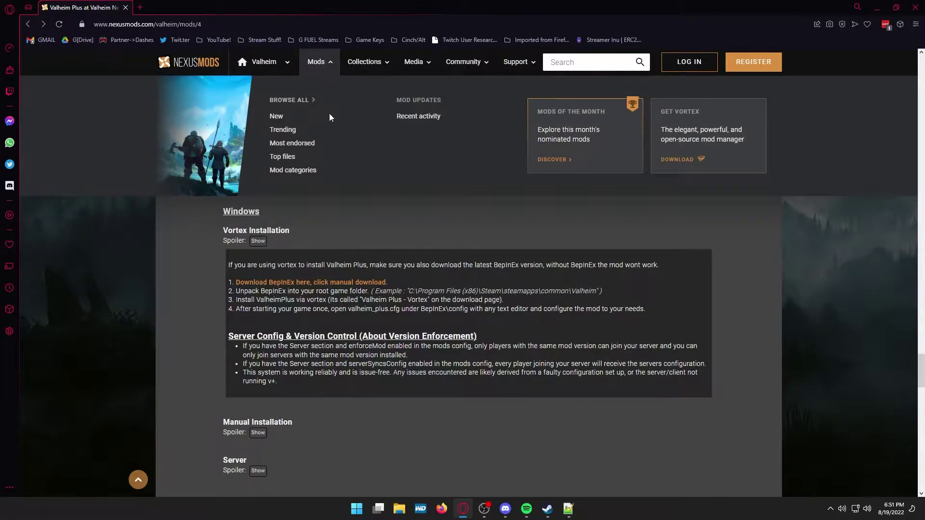
{"action": "left_click", "coordinate": [682, 165]}
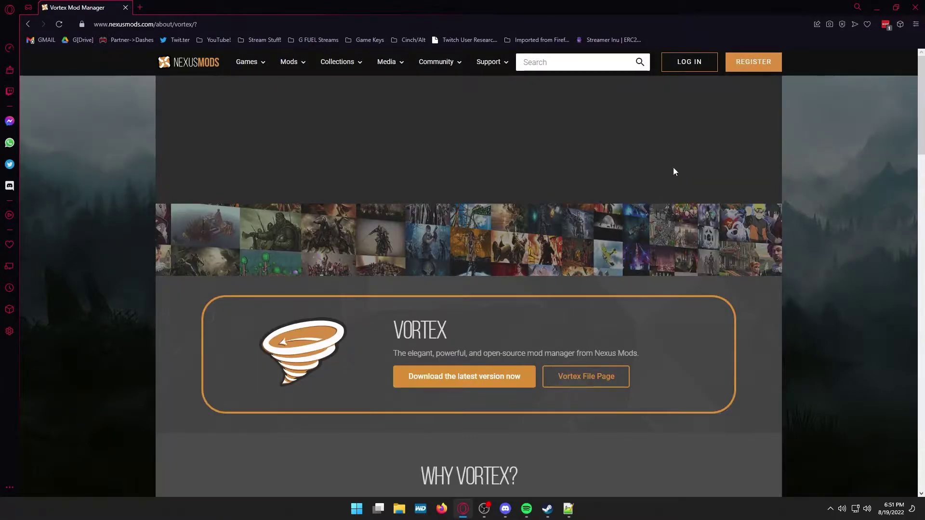
{"action": "left_click", "coordinate": [482, 381]}
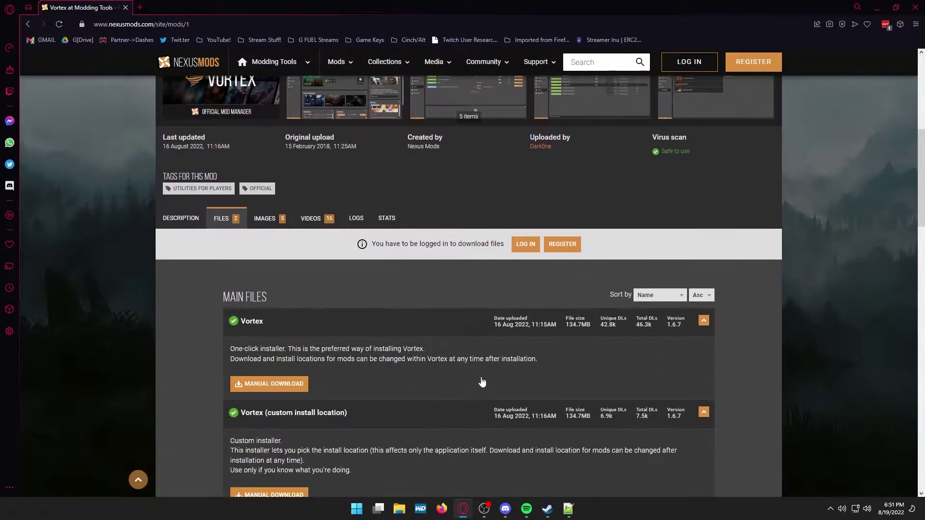
Request the manual download of the one-click Vortex installer and log in to Nexus Mods with the prefilled credentials.
{"action": "scroll", "coordinate": [482, 381], "scroll_direction": "down", "scroll_amount": 2}
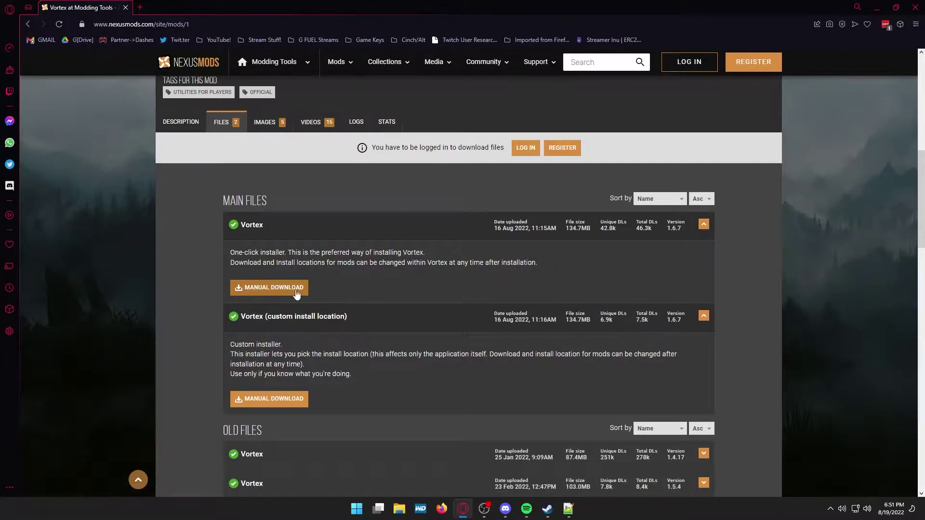
{"action": "left_click", "coordinate": [268, 289]}
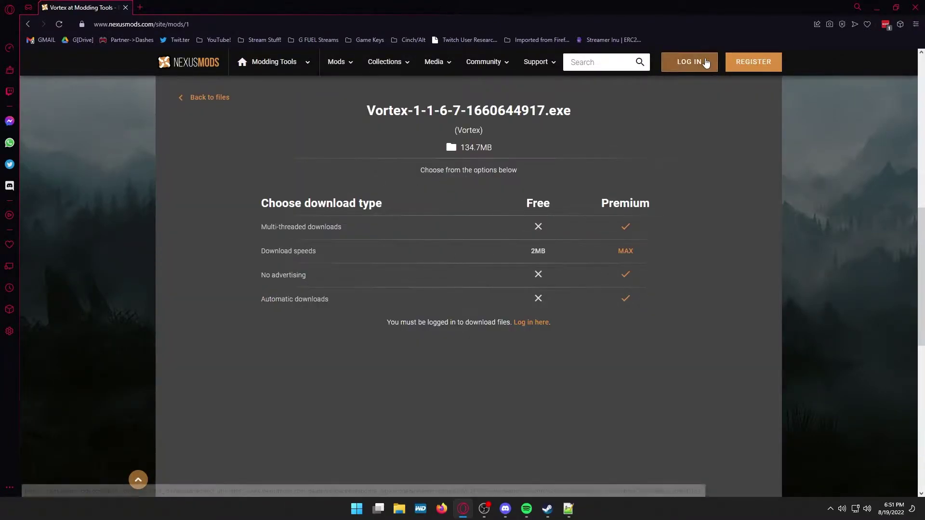
{"action": "left_click", "coordinate": [529, 322]}
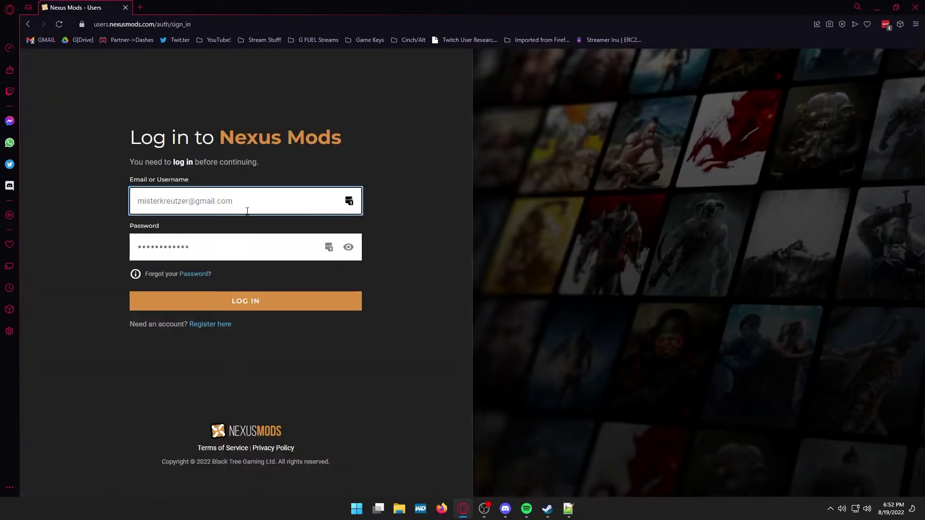
{"action": "left_click", "coordinate": [257, 304]}
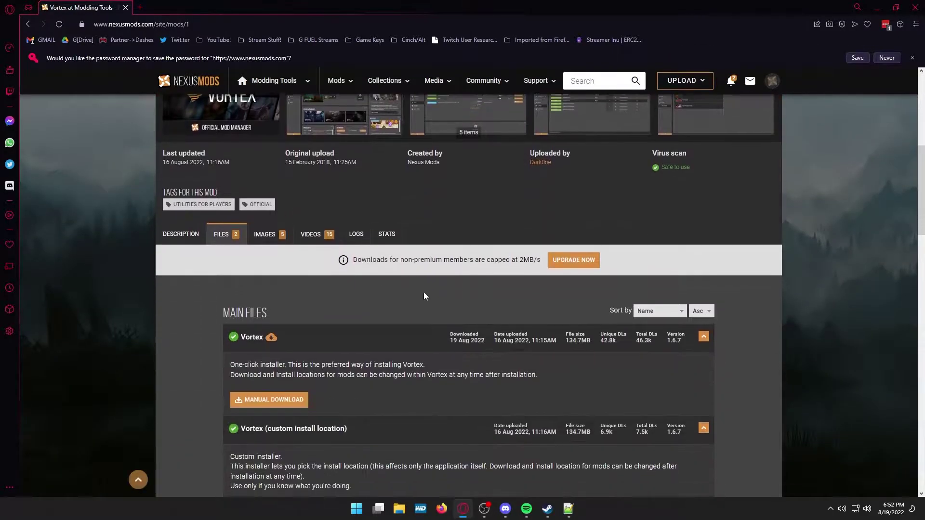
{"action": "scroll", "coordinate": [424, 292], "scroll_direction": "down", "scroll_amount": 3}
{"action": "left_click", "coordinate": [285, 255]}
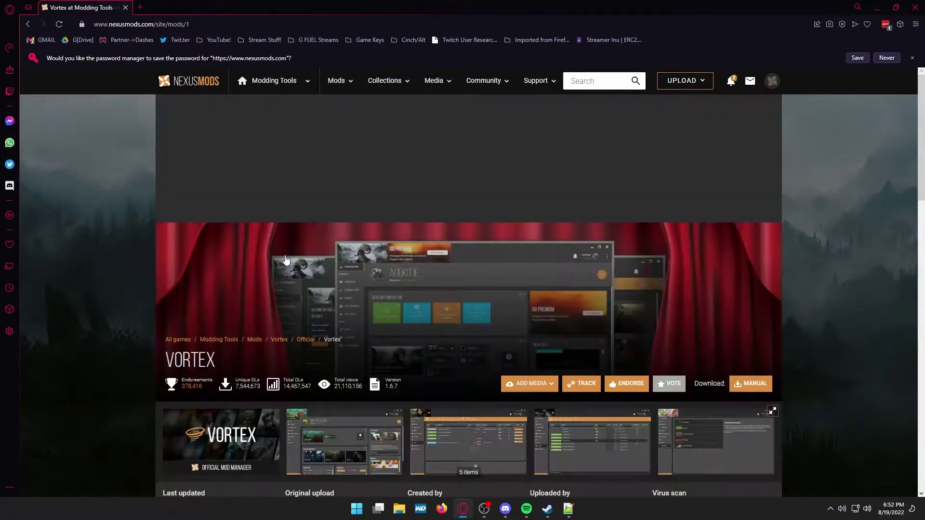
{"action": "scroll", "coordinate": [481, 226], "scroll_direction": "down", "scroll_amount": 4}
{"action": "scroll", "coordinate": [477, 235], "scroll_direction": "up", "scroll_amount": 4}
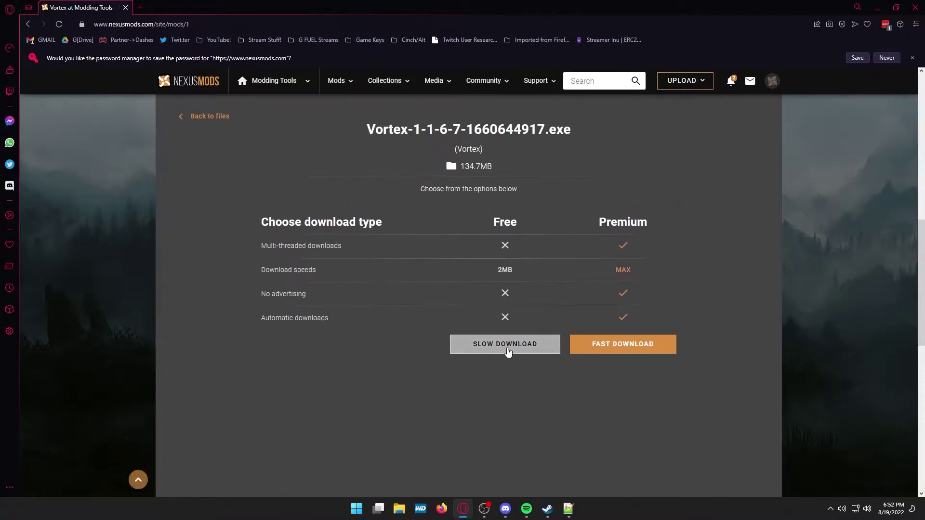
{"action": "left_click", "coordinate": [506, 346]}
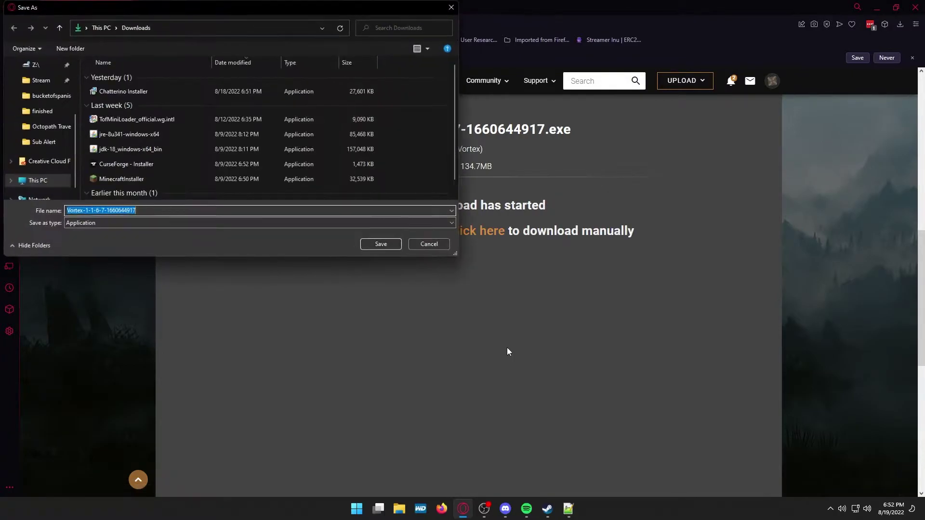
{"action": "left_click", "coordinate": [387, 244]}
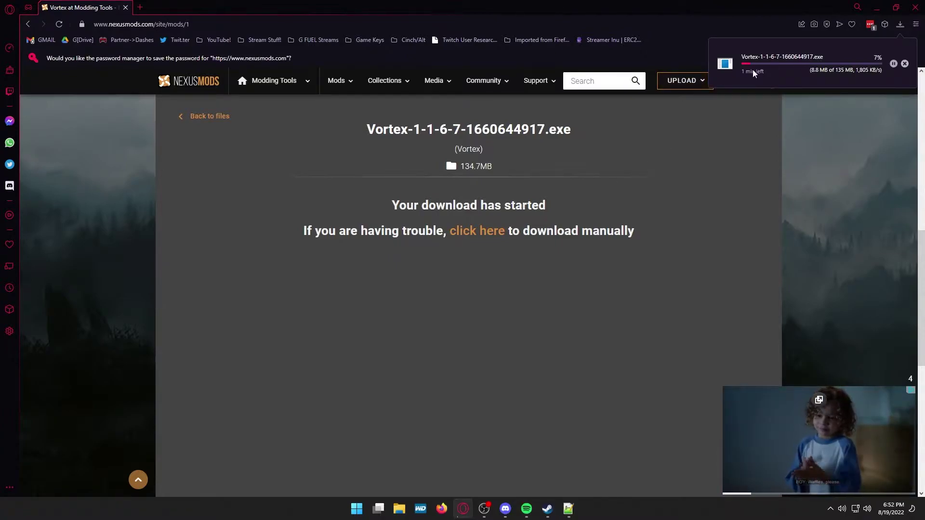
Run the downloaded Vortex installer and allow it to make changes to the device.
{"action": "left_click", "coordinate": [900, 24]}
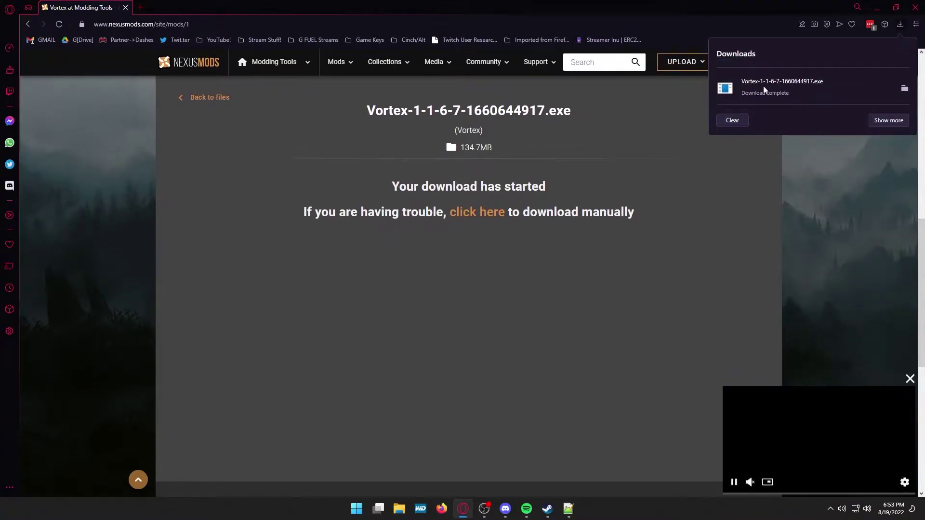
{"action": "left_click", "coordinate": [764, 89]}
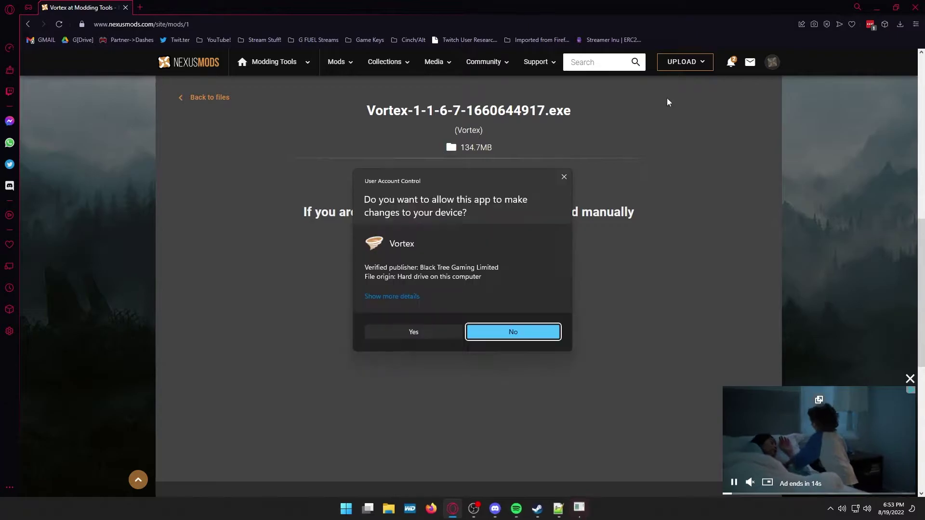
{"action": "left_click", "coordinate": [424, 331]}
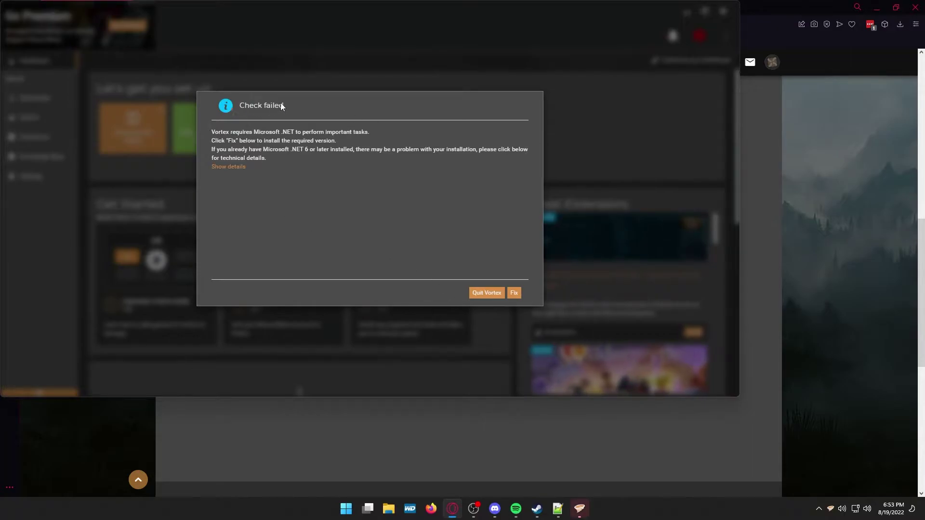
Install the Microsoft .NET runtime that Vortex requires, allowing its changes to the device.
{"action": "left_click", "coordinate": [513, 292]}
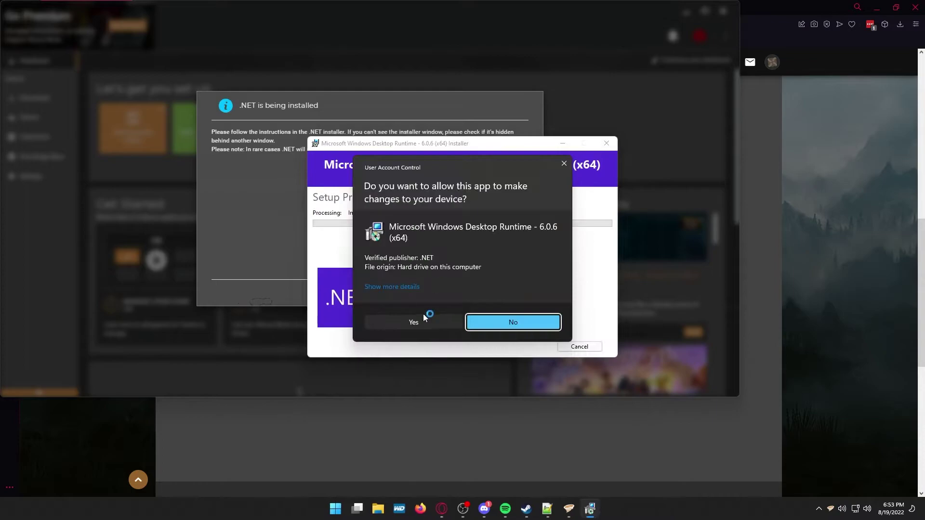
{"action": "left_click", "coordinate": [414, 321]}
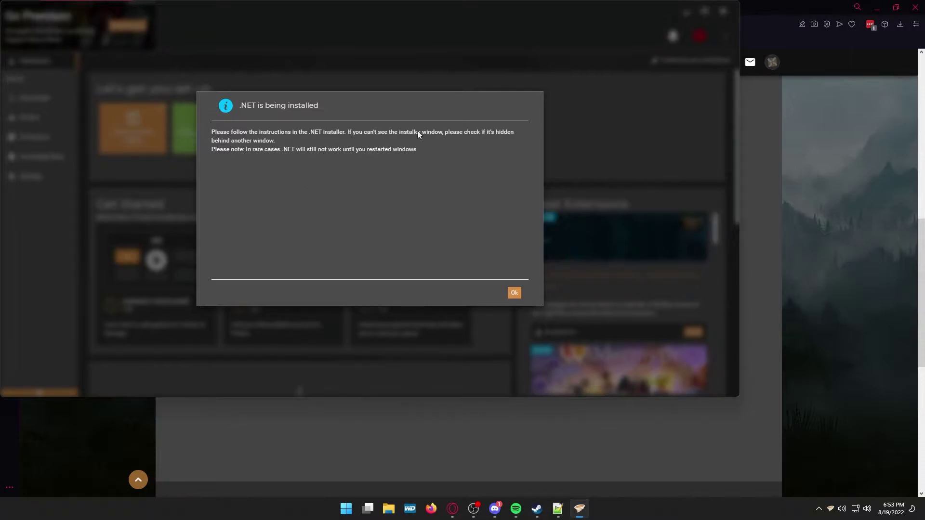
{"action": "left_click", "coordinate": [514, 292]}
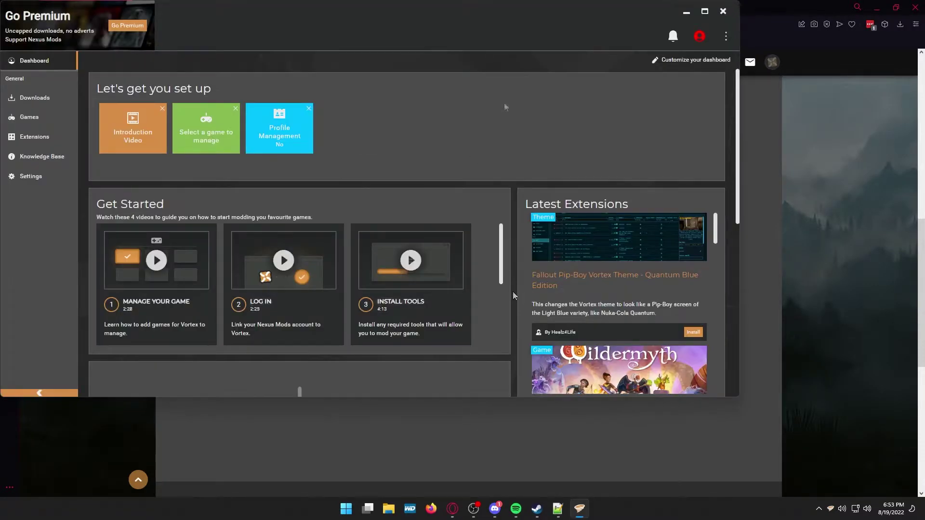
Choose Valheim as the game to manage and download its support extension, allowing diagnostics and usage data collection.
{"action": "left_click", "coordinate": [201, 129]}
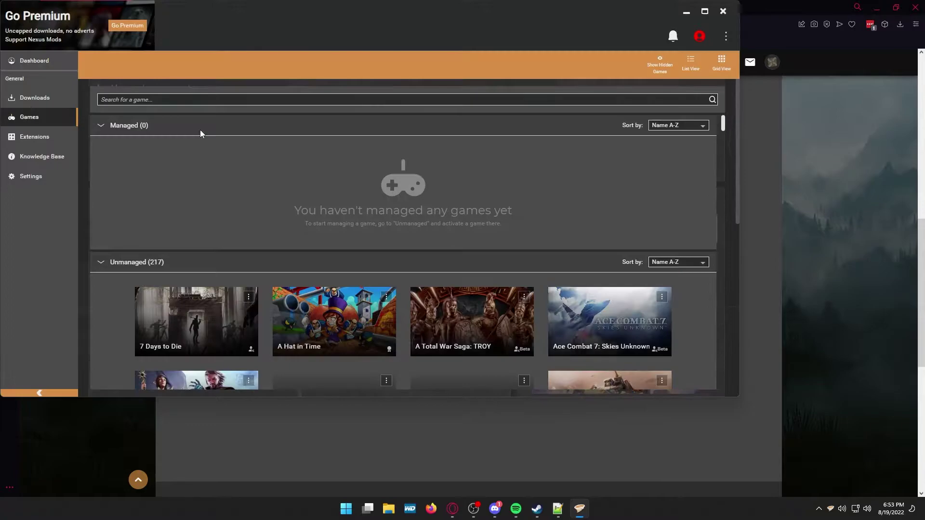
{"action": "scroll", "coordinate": [455, 244], "scroll_direction": "down", "scroll_amount": 6}
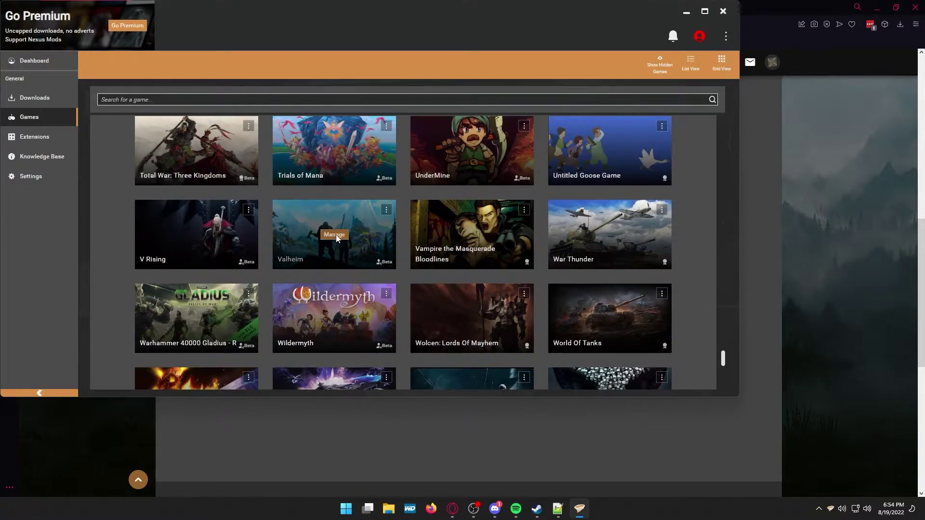
{"action": "left_click", "coordinate": [337, 239]}
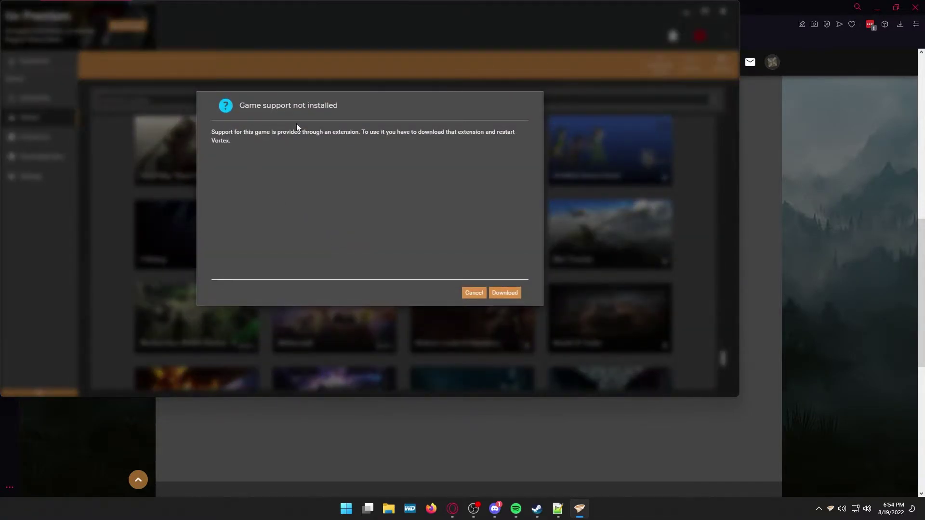
{"action": "left_click", "coordinate": [502, 295]}
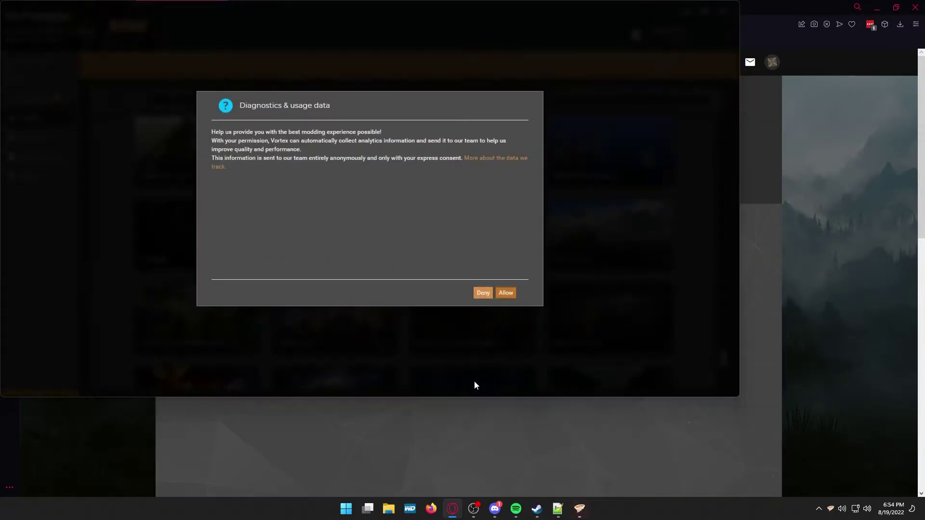
{"action": "left_click", "coordinate": [504, 294]}
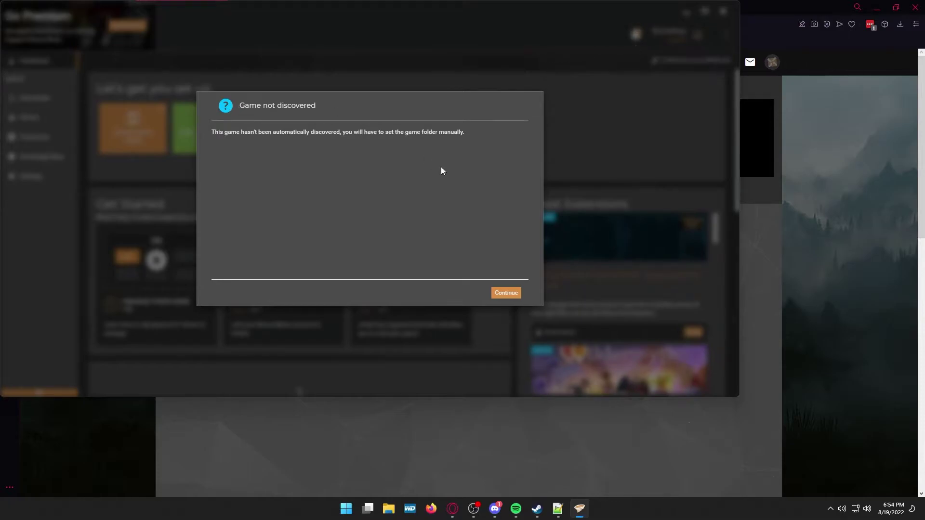
Set Valheim's game folder manually to C: > Program Files (x86) > Steam > steamapps > common > Valheim.
{"action": "left_click", "coordinate": [496, 293]}
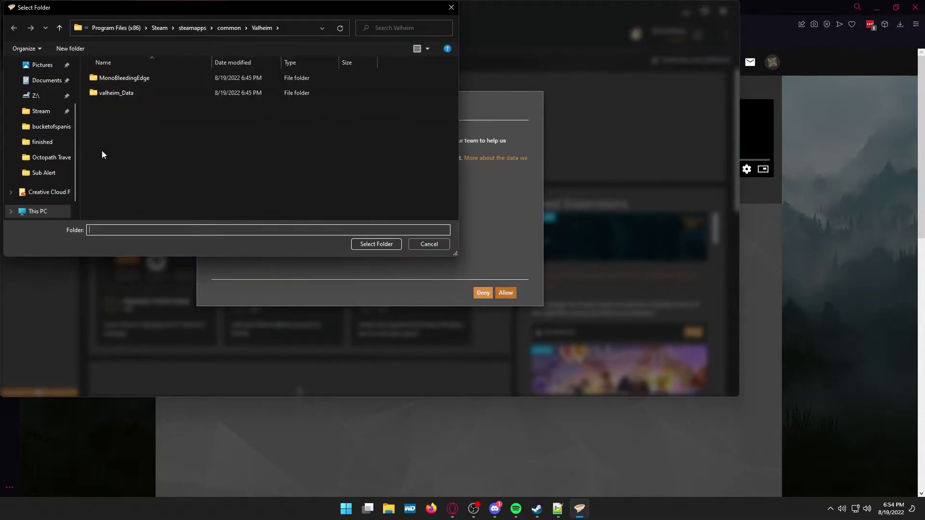
{"action": "scroll", "coordinate": [29, 140], "scroll_direction": "down", "scroll_amount": 1}
{"action": "left_click", "coordinate": [45, 181]}
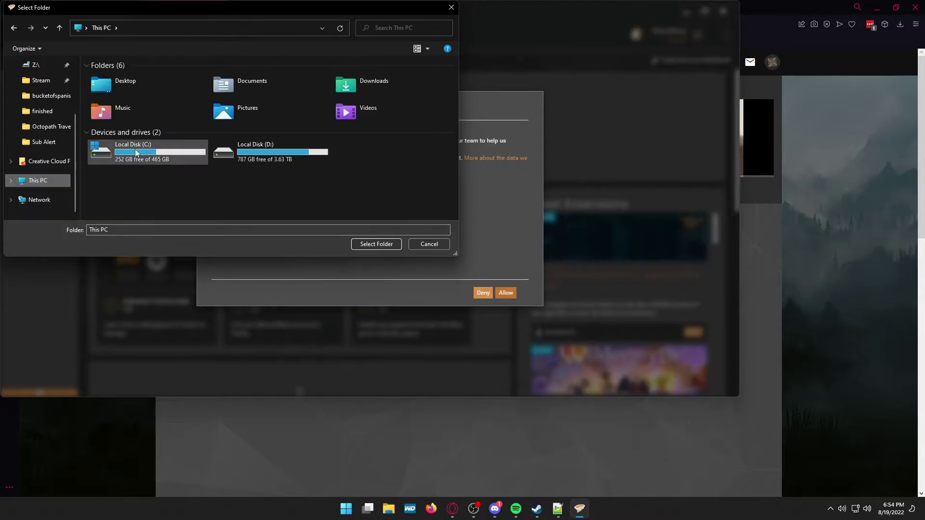
{"action": "double_click", "coordinate": [129, 152]}
{"action": "double_click", "coordinate": [127, 139]}
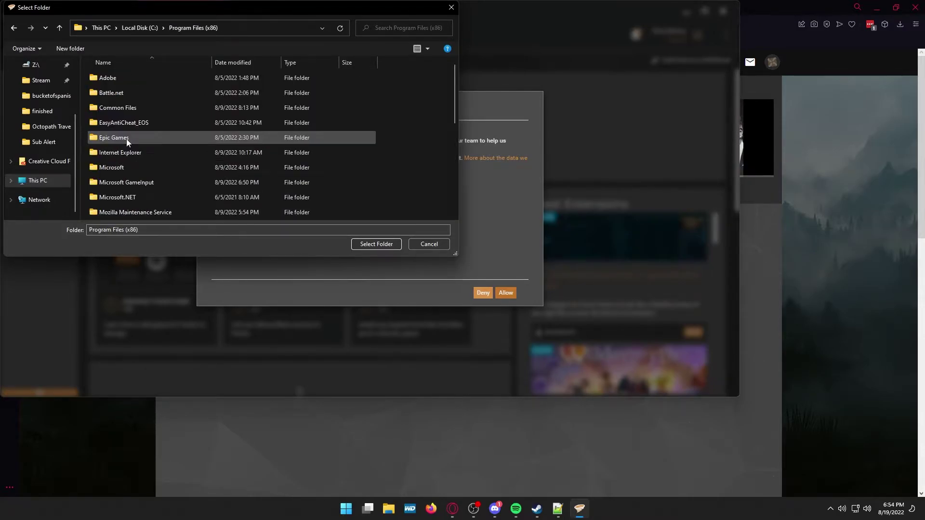
{"action": "scroll", "coordinate": [126, 139], "scroll_direction": "down", "scroll_amount": 3}
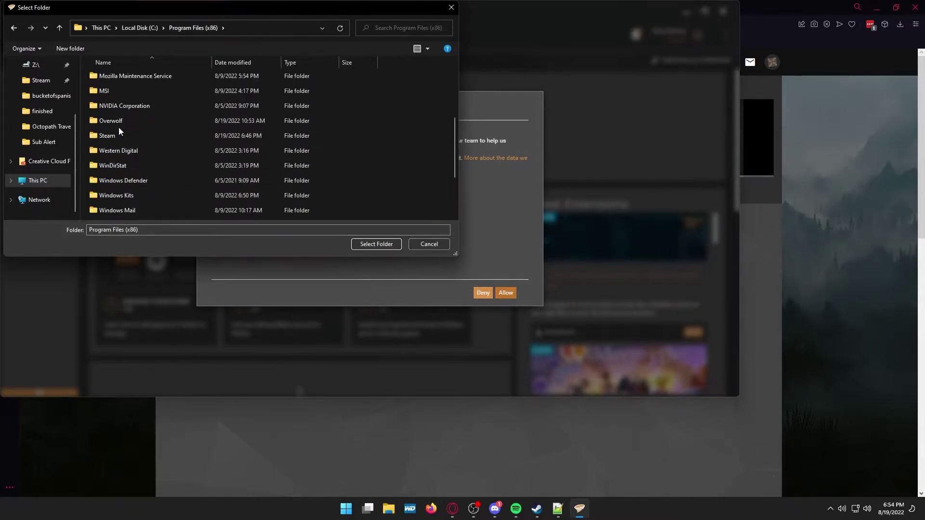
{"action": "double_click", "coordinate": [112, 135]}
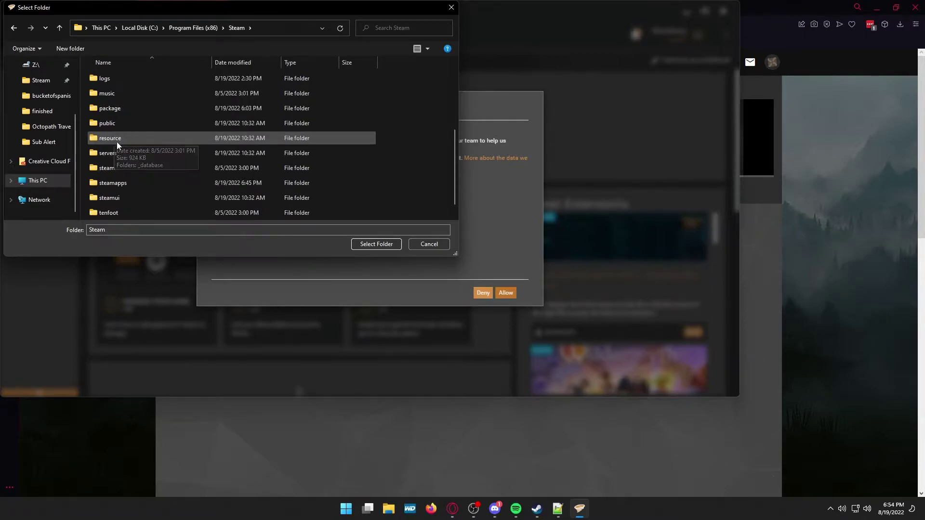
{"action": "double_click", "coordinate": [131, 183]}
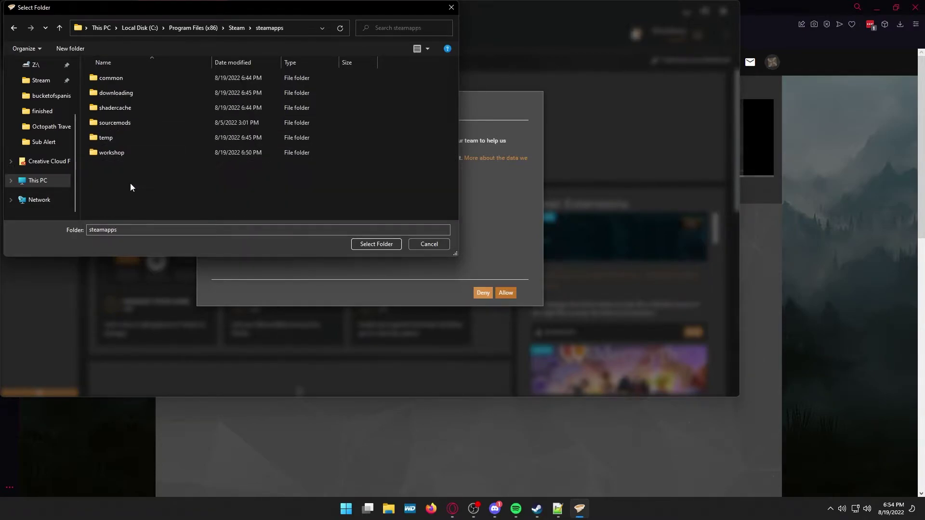
{"action": "double_click", "coordinate": [129, 77]}
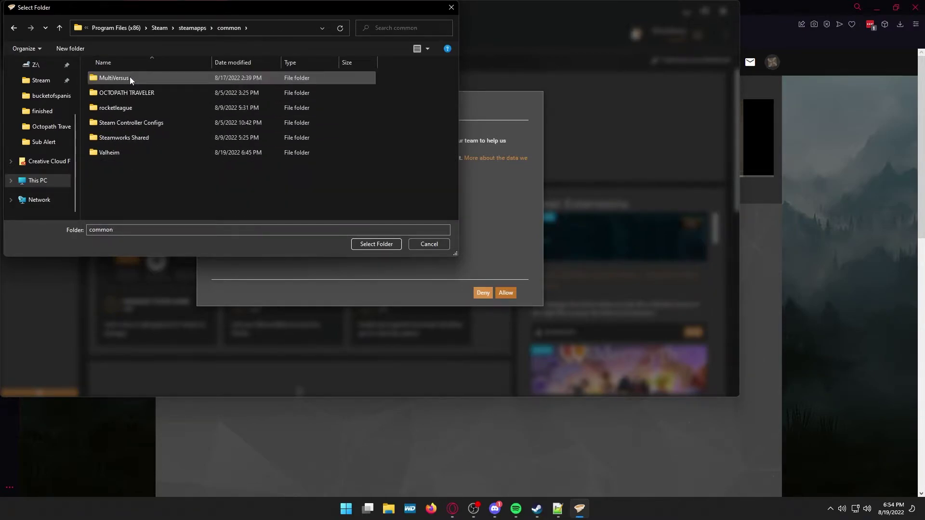
{"action": "double_click", "coordinate": [127, 153]}
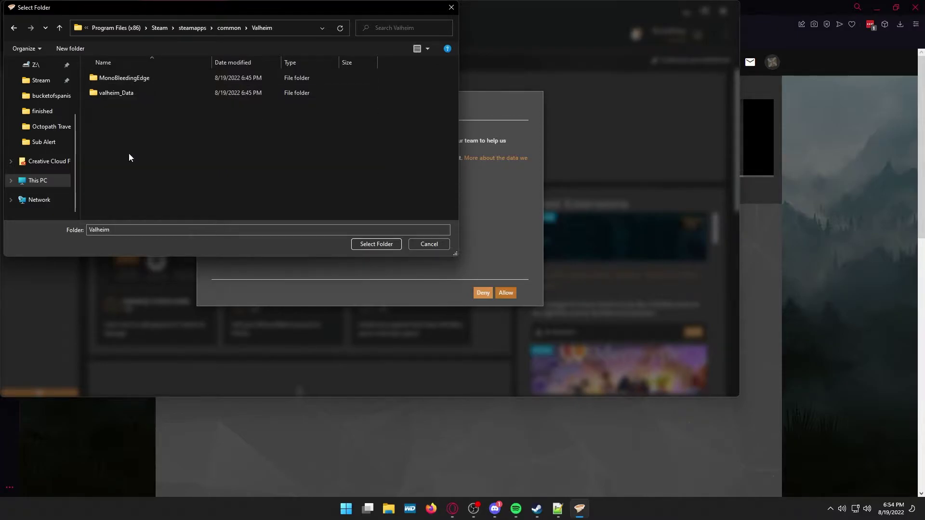
{"action": "left_click", "coordinate": [376, 244]}
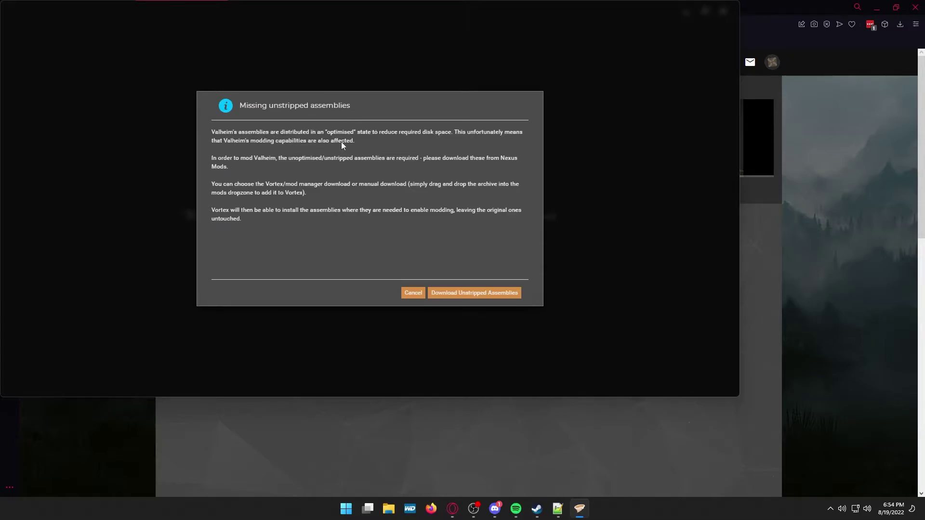
Download the unstripped assemblies from Nexus Mods with the slow download, open them in Vortex and allow diagnostics and usage data collection.
{"action": "left_click", "coordinate": [468, 294]}
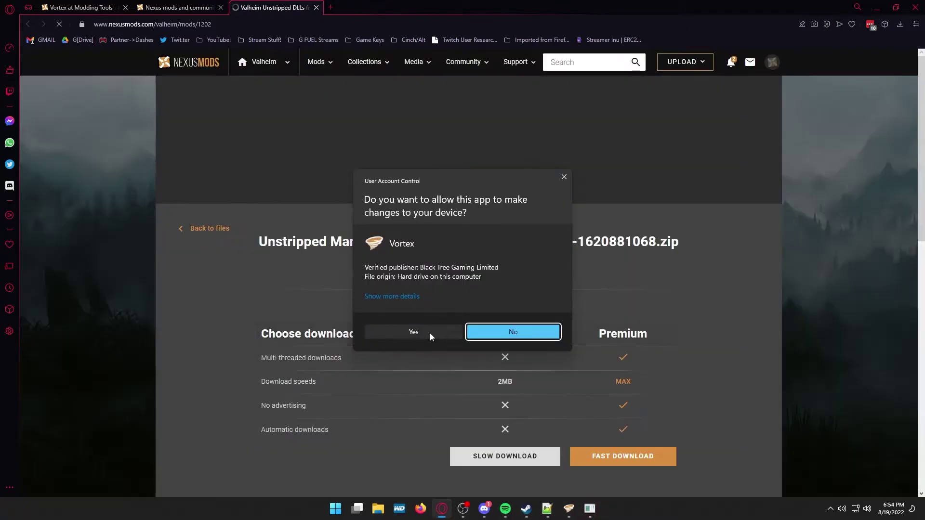
{"action": "left_click", "coordinate": [429, 333]}
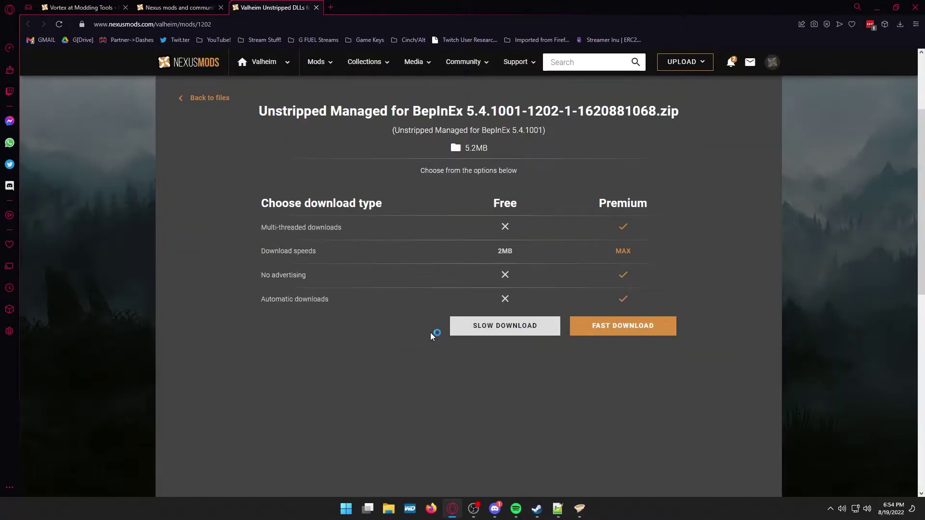
{"action": "left_click", "coordinate": [517, 326]}
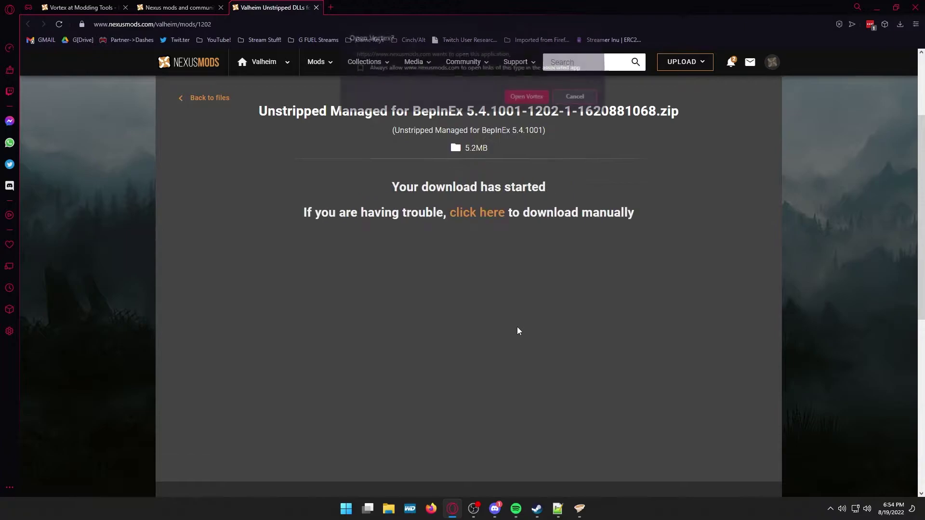
{"action": "left_click", "coordinate": [532, 101]}
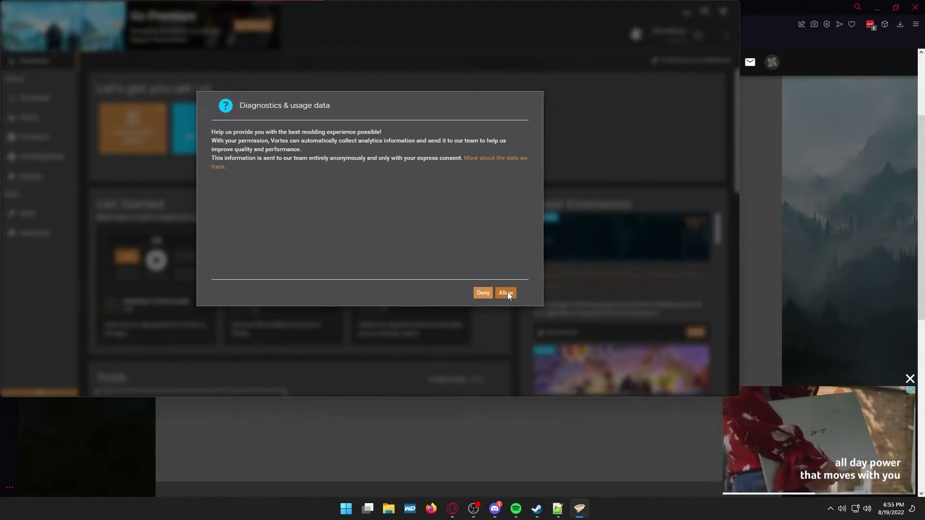
{"action": "left_click", "coordinate": [508, 291]}
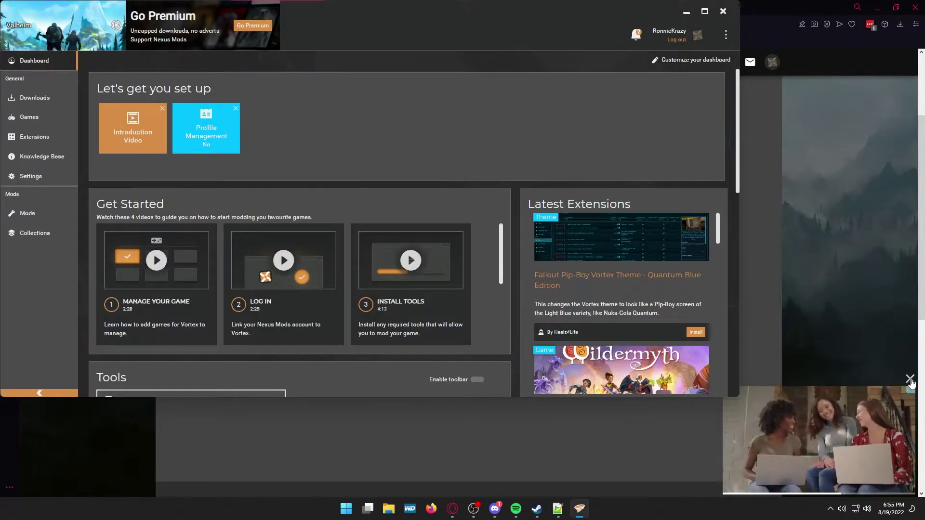
{"action": "left_click", "coordinate": [579, 508]}
{"action": "left_click", "coordinate": [579, 509]}
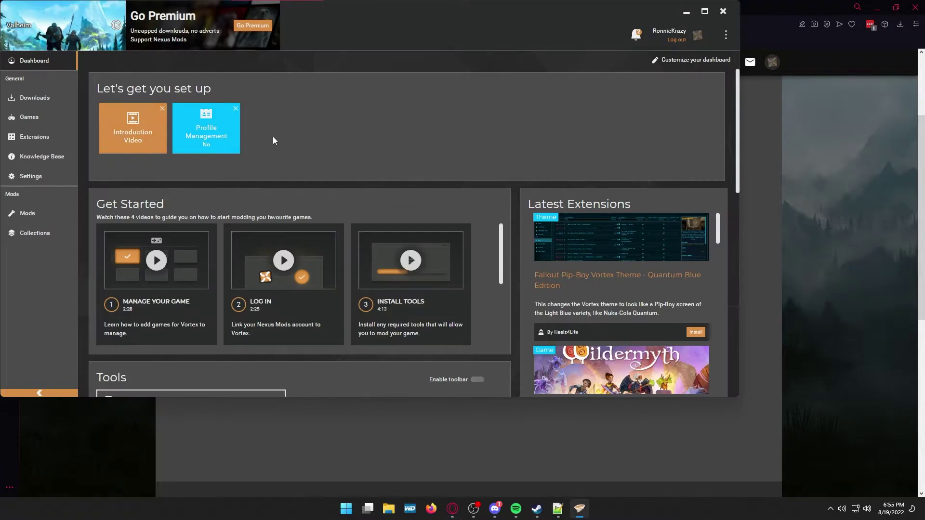
{"action": "left_click", "coordinate": [43, 119]}
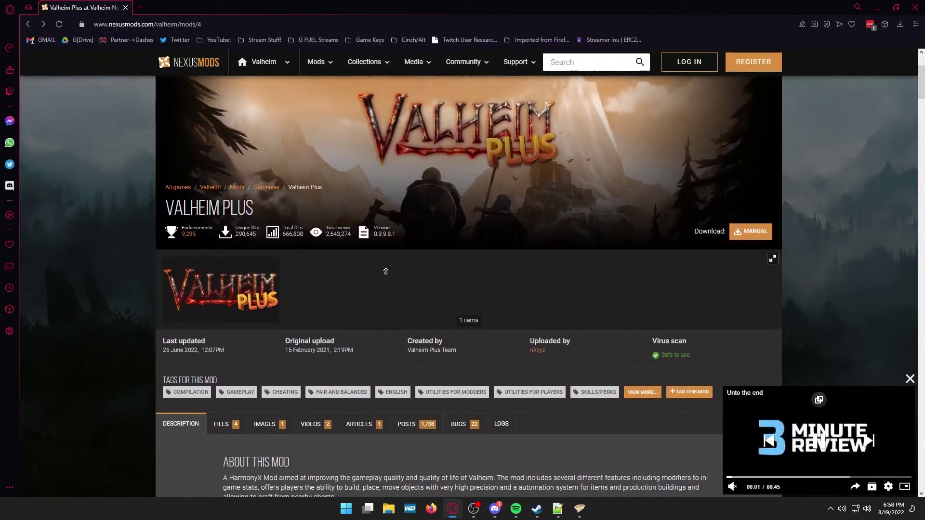
Send the 0.9.9.8-BepInEx ValheimPlus Vortex file from the Valheim Plus mod page to Vortex using the slow mod manager download.
{"action": "scroll", "coordinate": [386, 271], "scroll_direction": "up", "scroll_amount": 1}
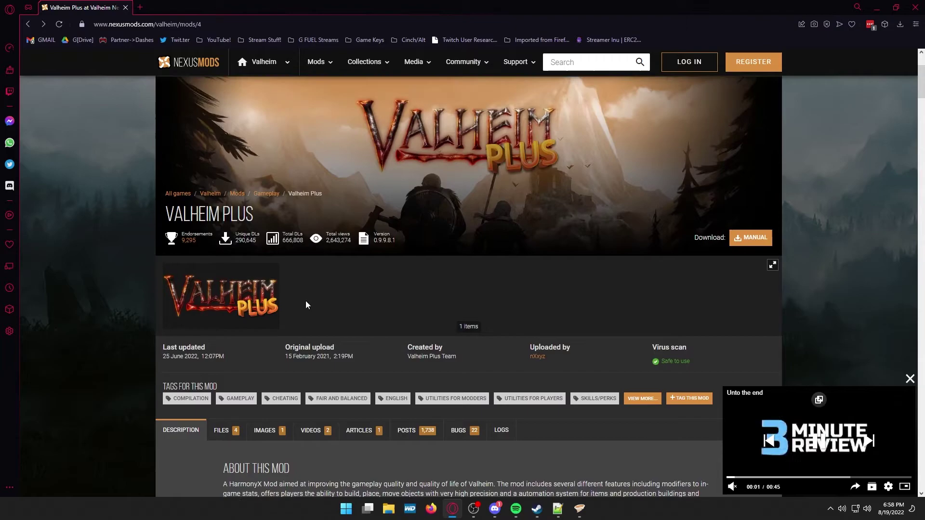
{"action": "scroll", "coordinate": [373, 316], "scroll_direction": "down", "scroll_amount": 5}
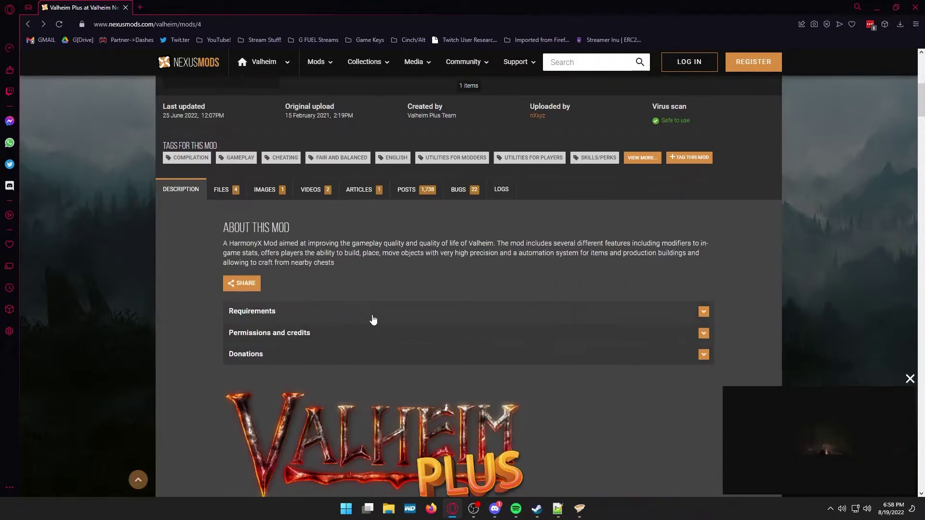
{"action": "left_click", "coordinate": [224, 190]}
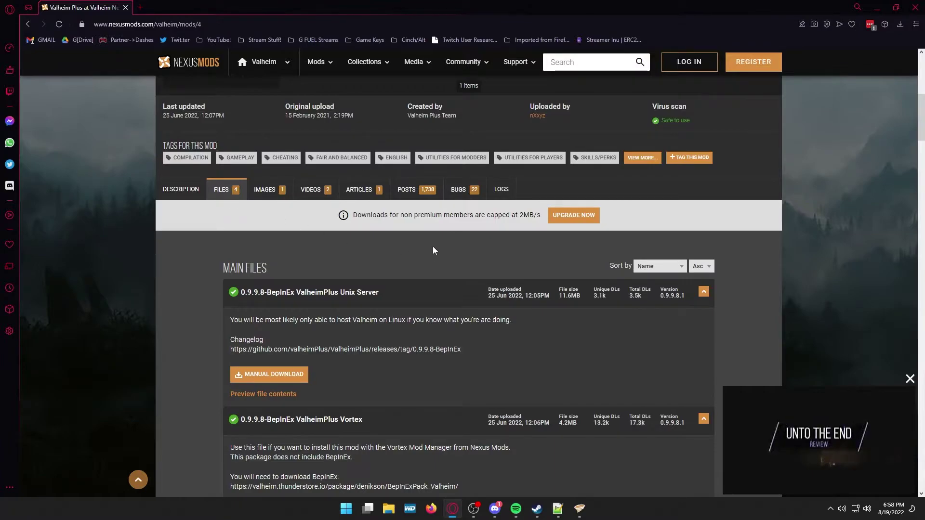
{"action": "scroll", "coordinate": [432, 250], "scroll_direction": "down", "scroll_amount": 4}
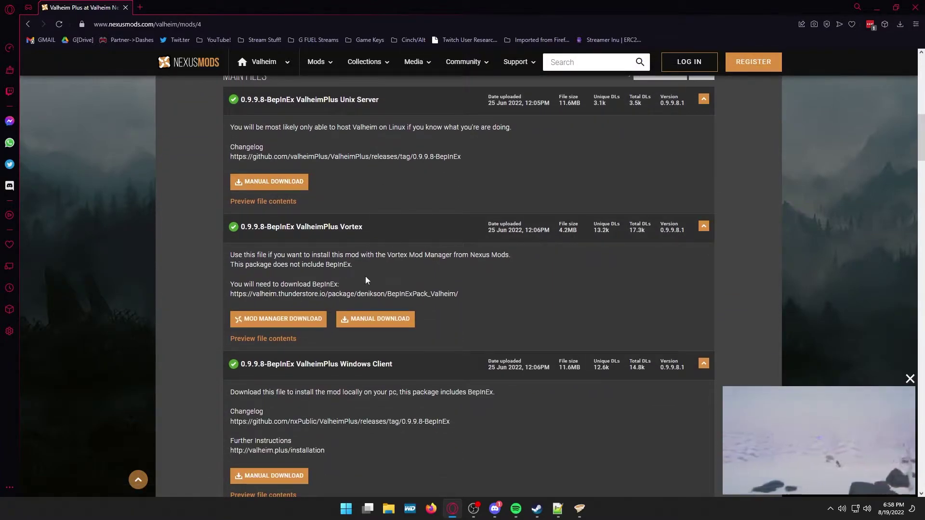
{"action": "scroll", "coordinate": [247, 282], "scroll_direction": "up", "scroll_amount": 5}
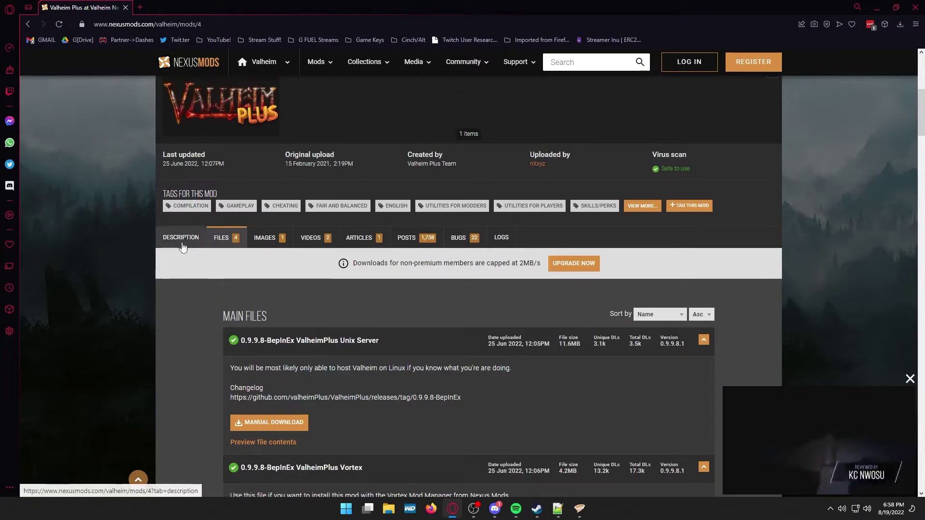
{"action": "left_click", "coordinate": [217, 242]}
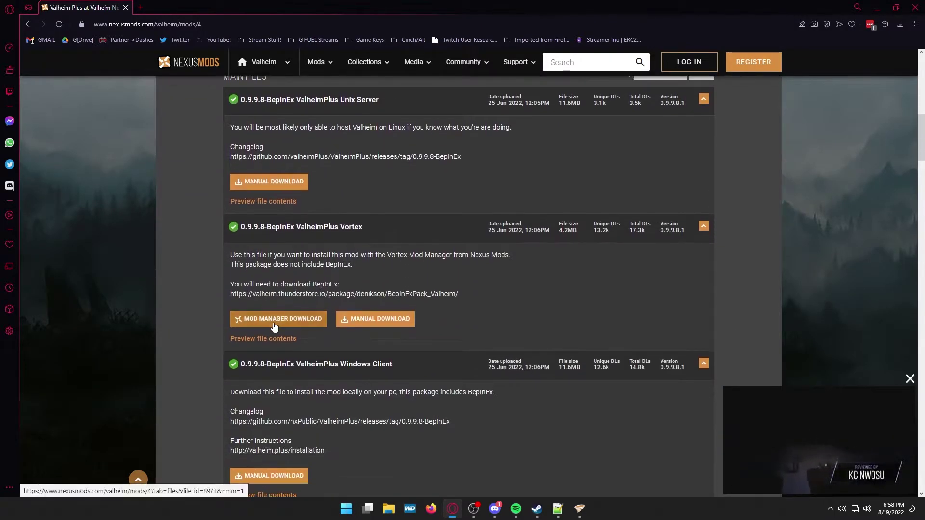
{"action": "left_click", "coordinate": [276, 320]}
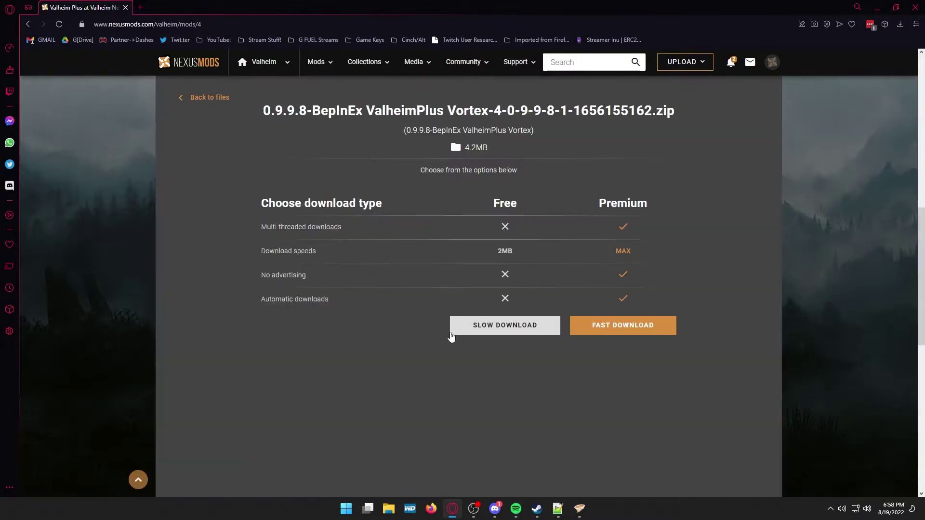
{"action": "left_click", "coordinate": [484, 335]}
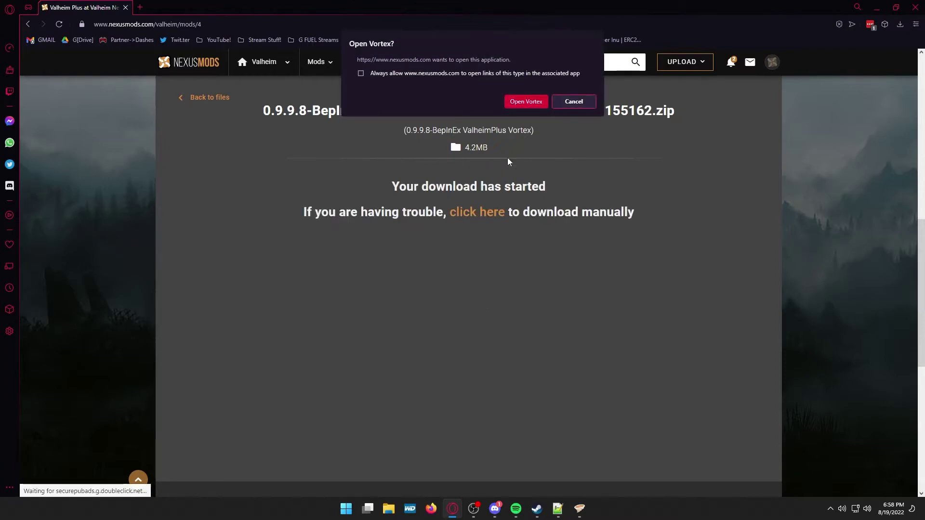
{"action": "left_click", "coordinate": [528, 100]}
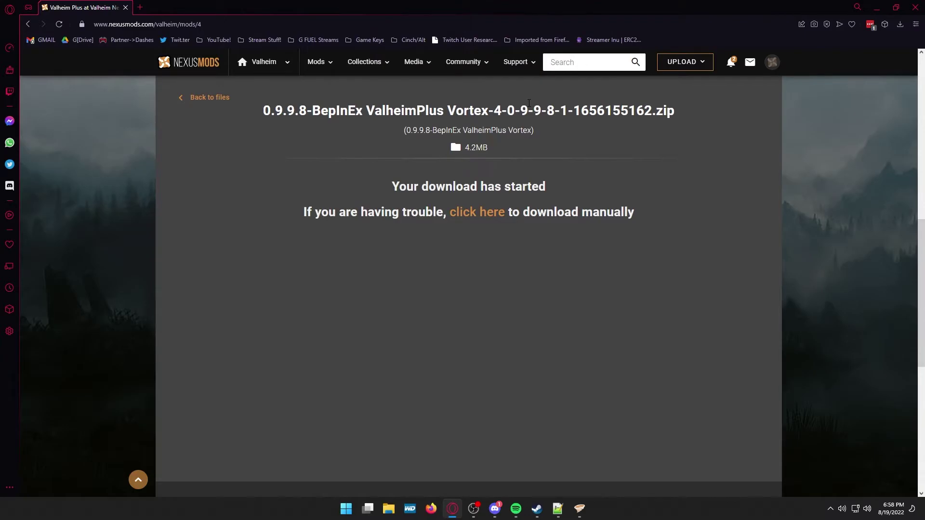
Switch to Vortex and show the Valheim Plus entry's details in the list of installed mods.
{"action": "left_click", "coordinate": [579, 508]}
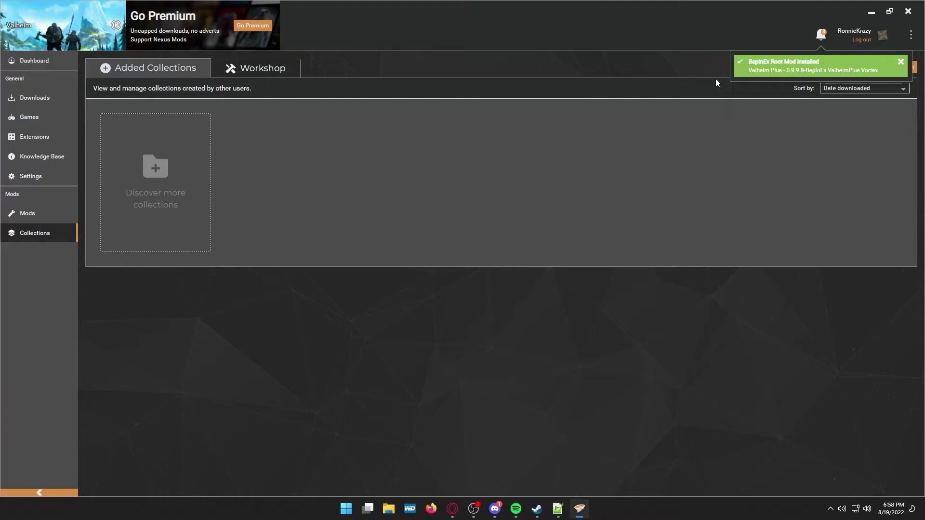
{"action": "left_click", "coordinate": [26, 219]}
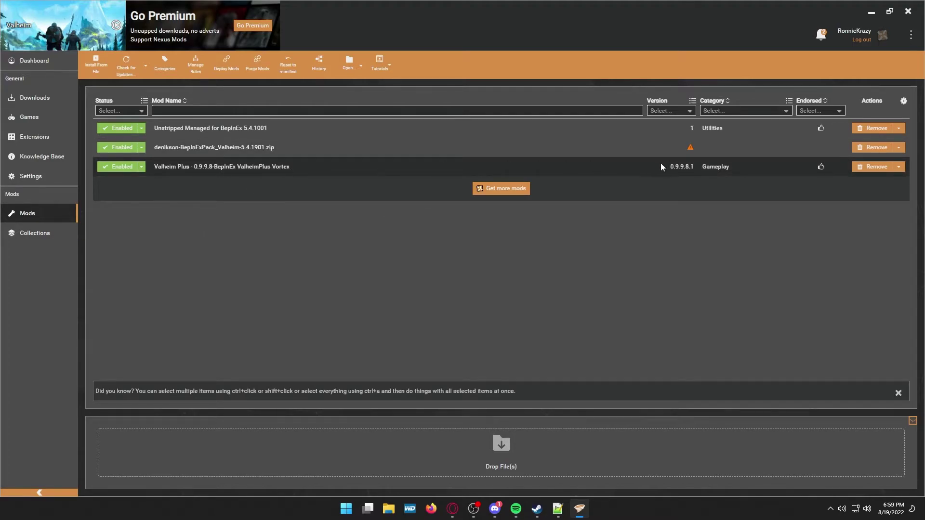
{"action": "left_click", "coordinate": [821, 167]}
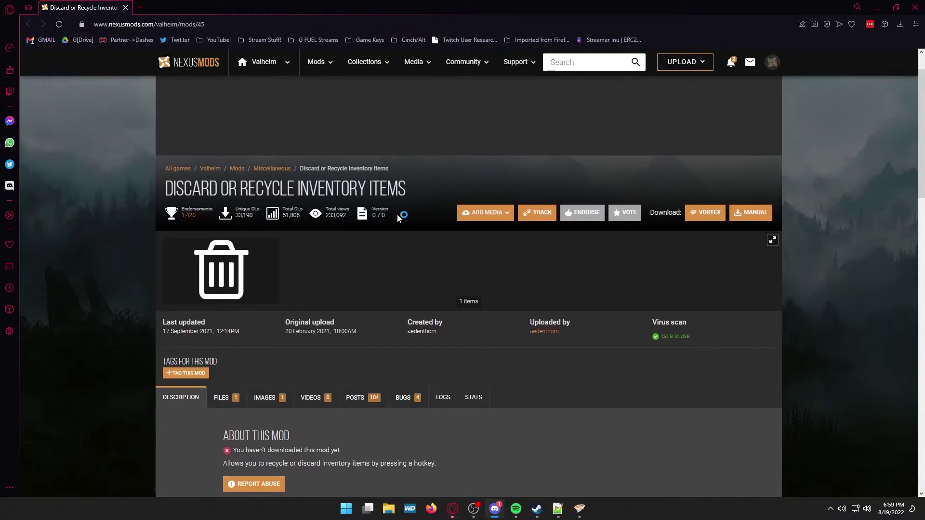
Review the Discard or Recycle Inventory Items mod and send its Discard Inventory Items 0.7.0 main file to Vortex using the slow download.
{"action": "scroll", "coordinate": [398, 218], "scroll_direction": "down", "scroll_amount": 3}
{"action": "scroll", "coordinate": [374, 275], "scroll_direction": "down", "scroll_amount": 8}
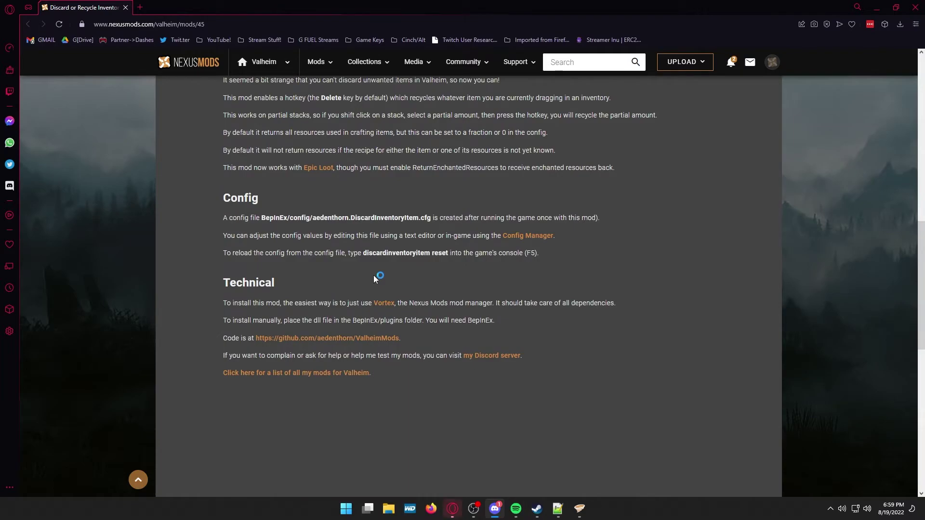
{"action": "scroll", "coordinate": [373, 276], "scroll_direction": "up", "scroll_amount": 2}
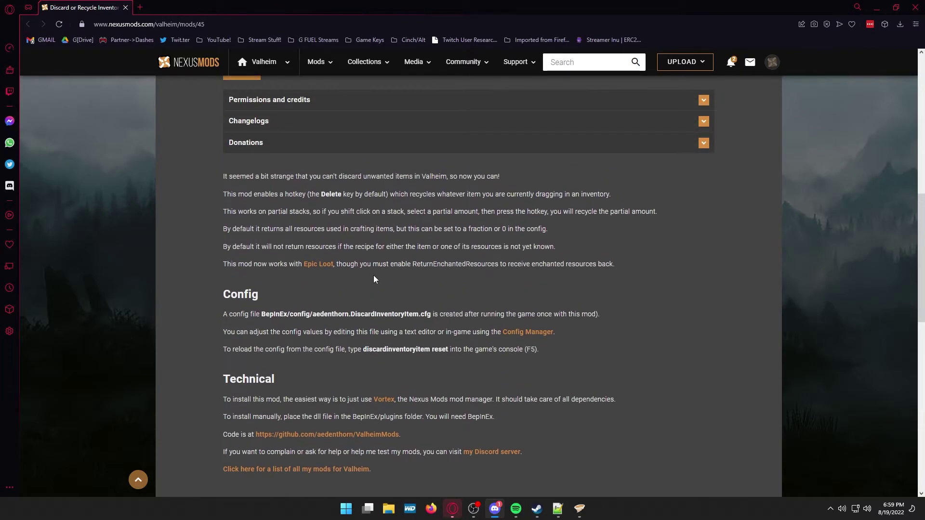
{"action": "scroll", "coordinate": [374, 276], "scroll_direction": "up", "scroll_amount": 3}
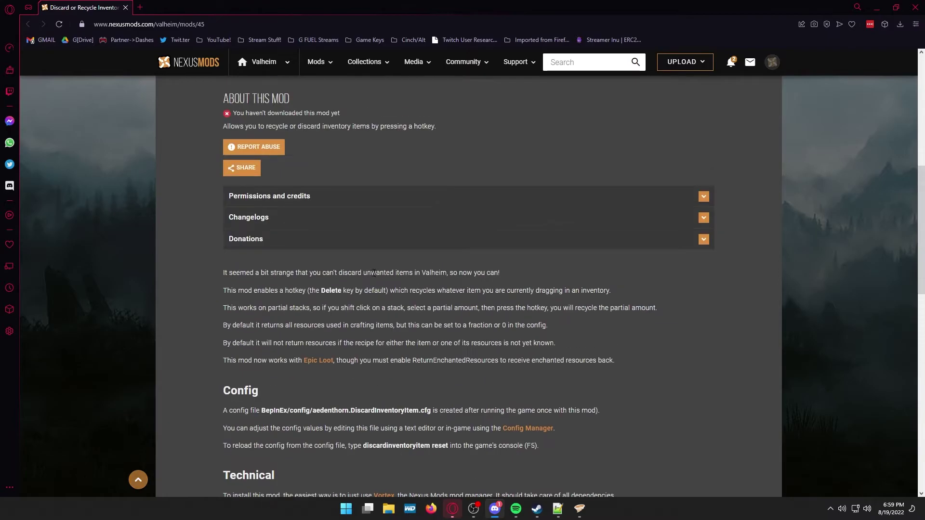
{"action": "scroll", "coordinate": [333, 288], "scroll_direction": "up", "scroll_amount": 2}
{"action": "left_click", "coordinate": [225, 206]}
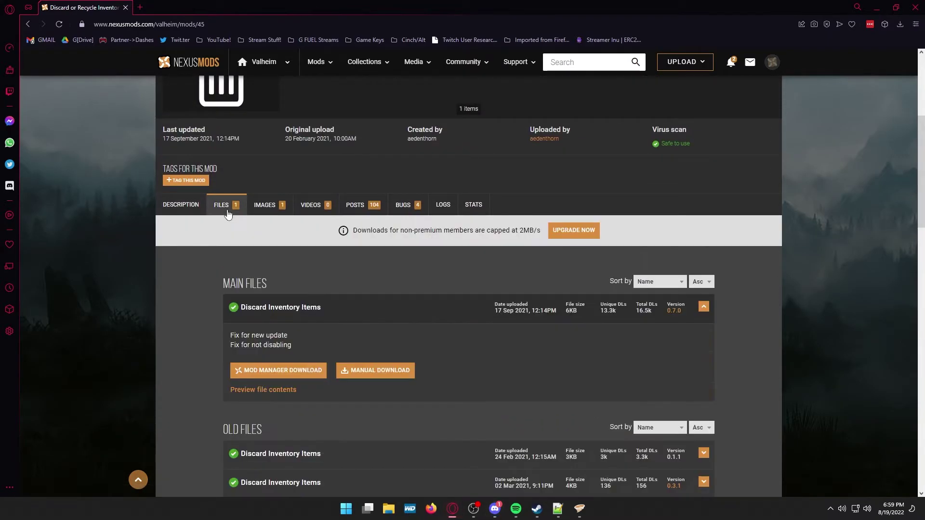
{"action": "scroll", "coordinate": [371, 309], "scroll_direction": "down", "scroll_amount": 1}
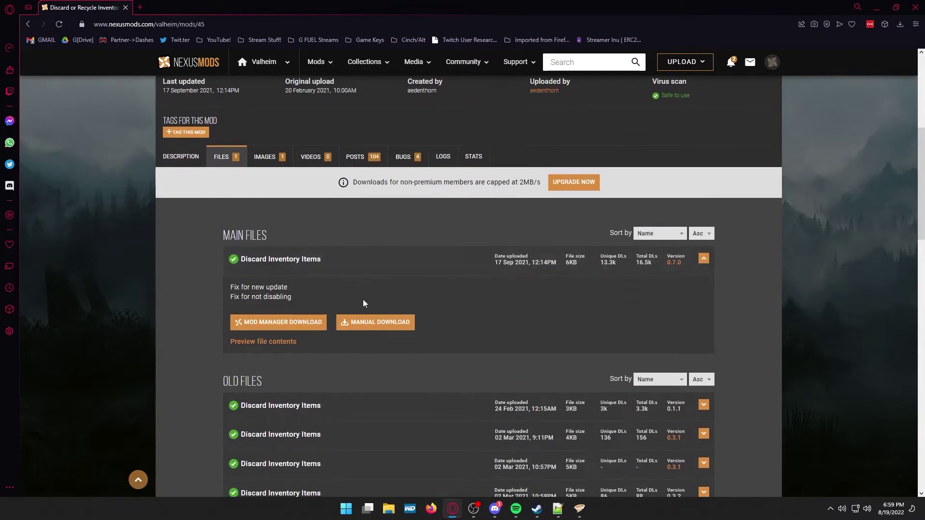
{"action": "left_click", "coordinate": [264, 326]}
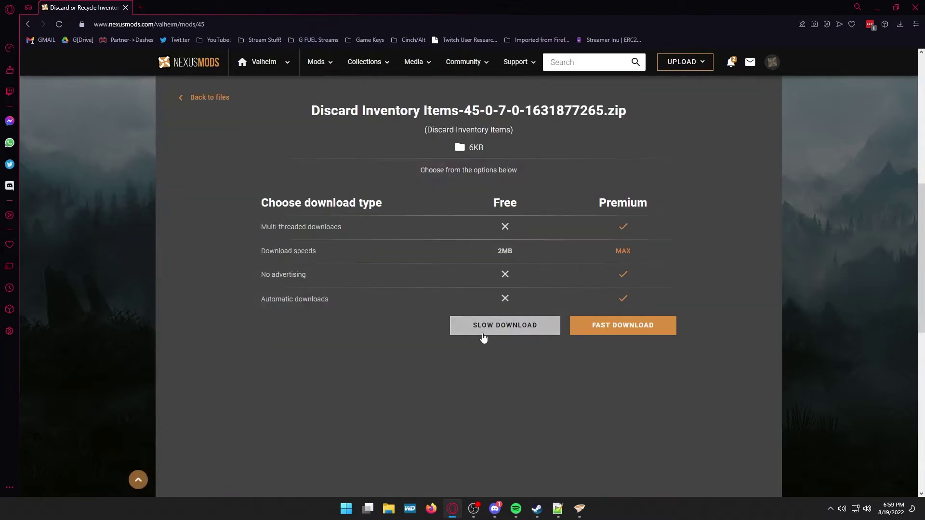
{"action": "left_click", "coordinate": [483, 336]}
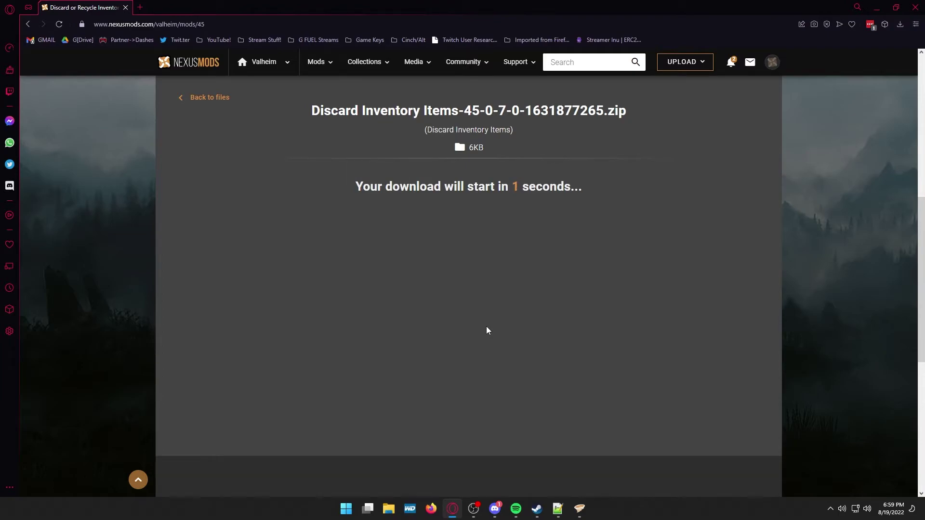
{"action": "left_click", "coordinate": [527, 102]}
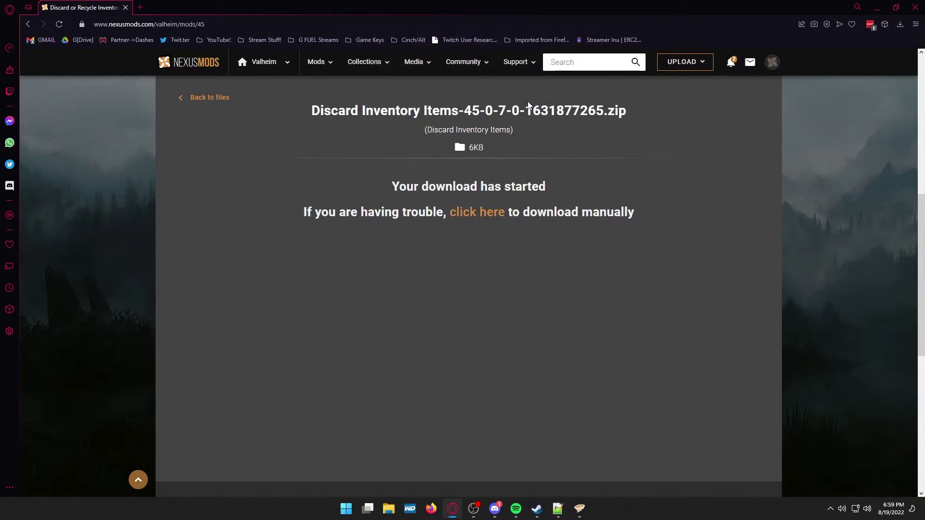
Switch to Vortex and look at the status options of Valheim Plus in the mods list.
{"action": "left_click", "coordinate": [579, 509]}
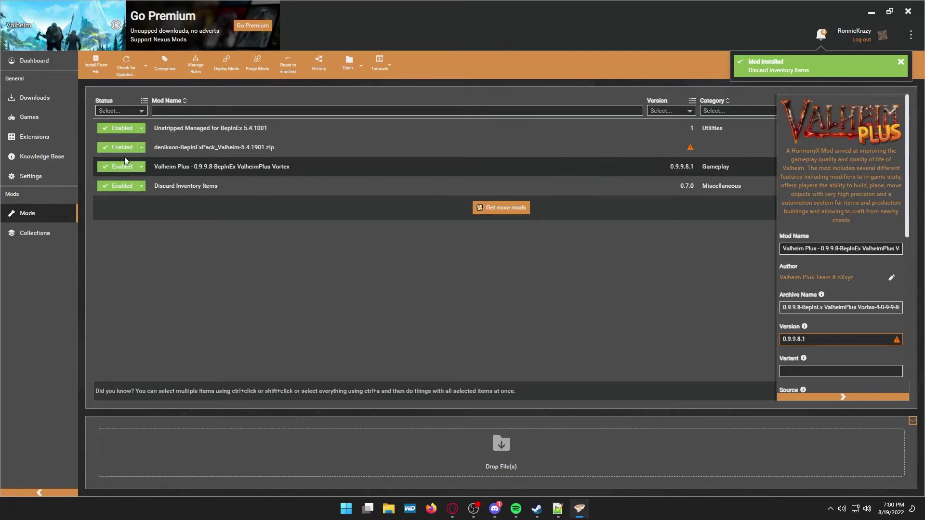
{"action": "left_click", "coordinate": [142, 167]}
{"action": "left_click", "coordinate": [242, 259]}
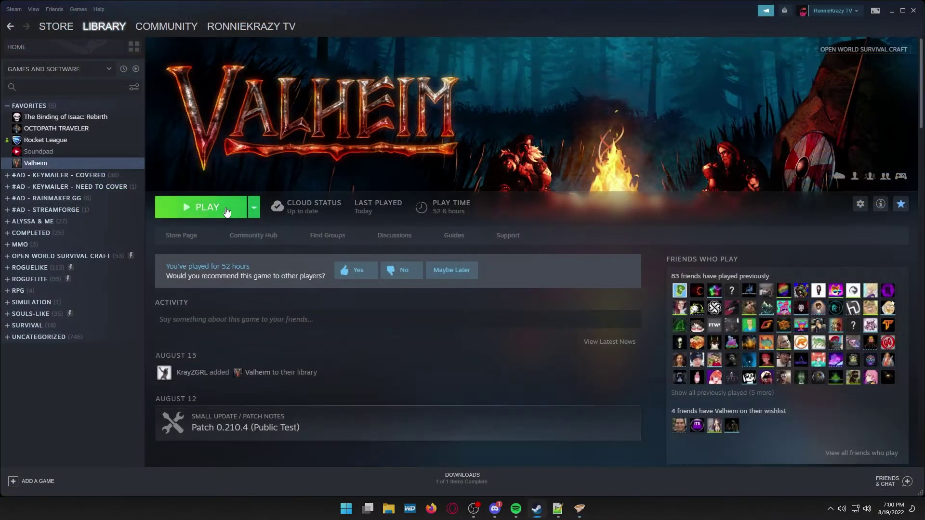
Launch Valheim from the Steam library, confirm the launch option and minimize Steam.
{"action": "left_click", "coordinate": [226, 212]}
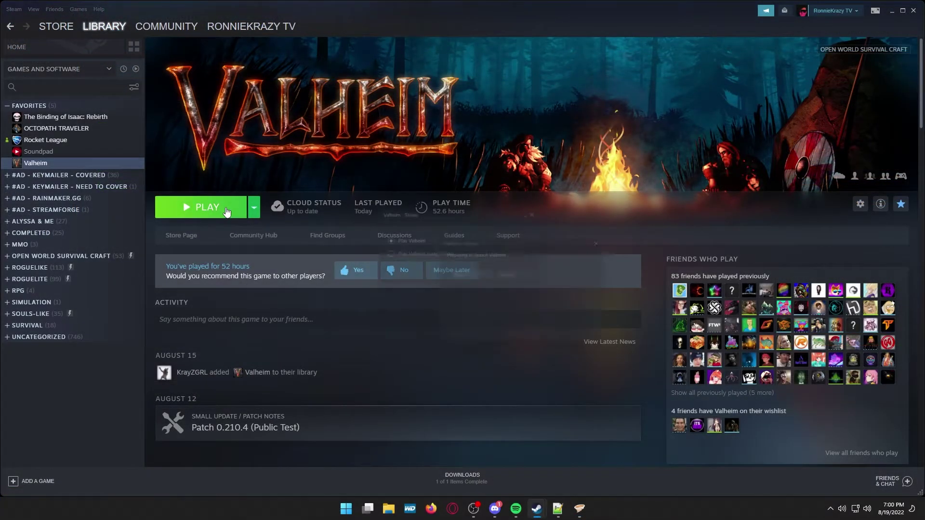
{"action": "left_click", "coordinate": [484, 278]}
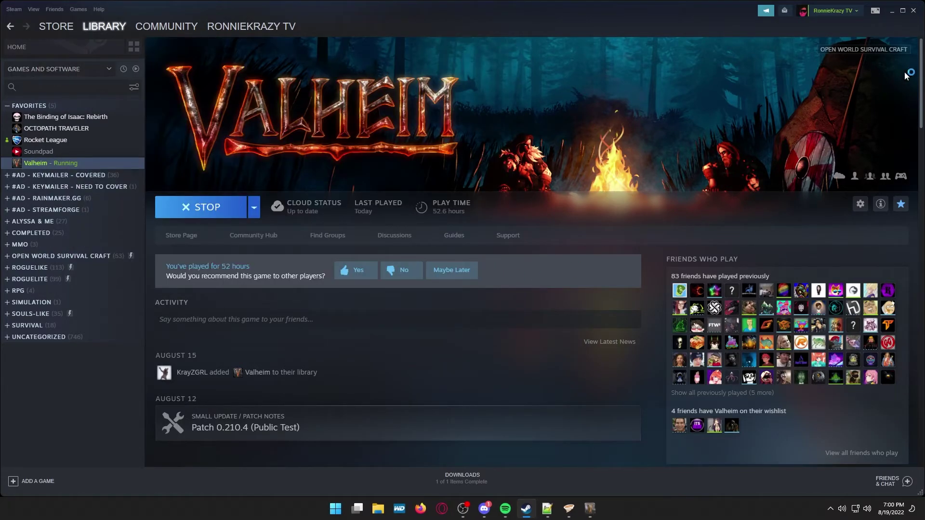
{"action": "left_click", "coordinate": [891, 16]}
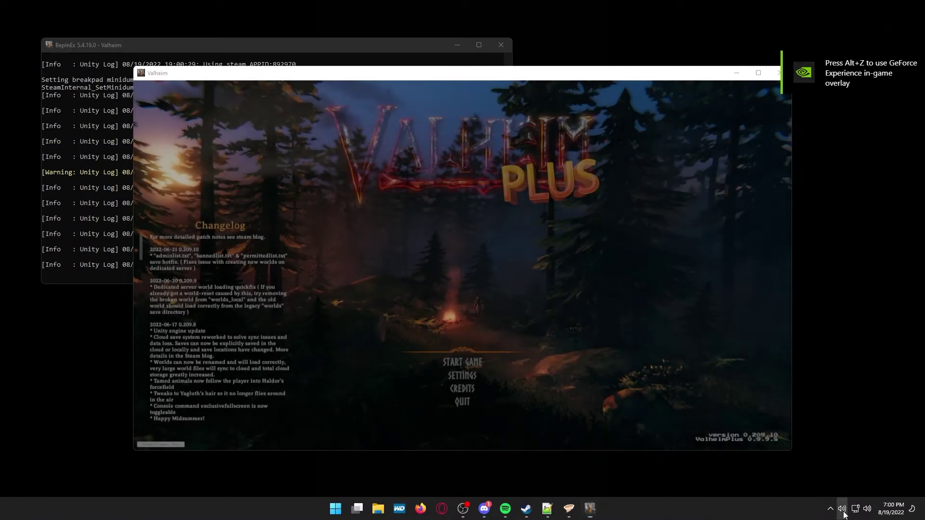
Set Valheim's volume to 16 in the system volume mixer and return to the game.
{"action": "left_click", "coordinate": [843, 514]}
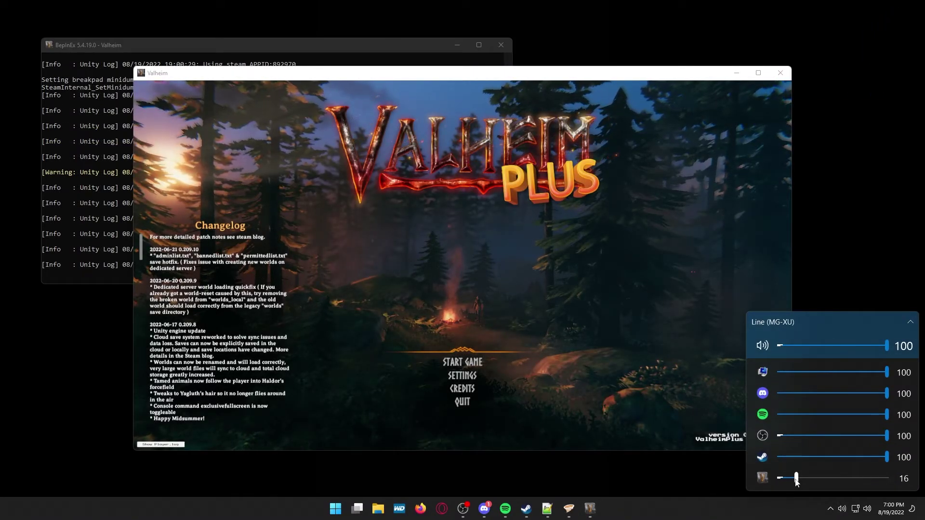
{"action": "left_click", "coordinate": [608, 303]}
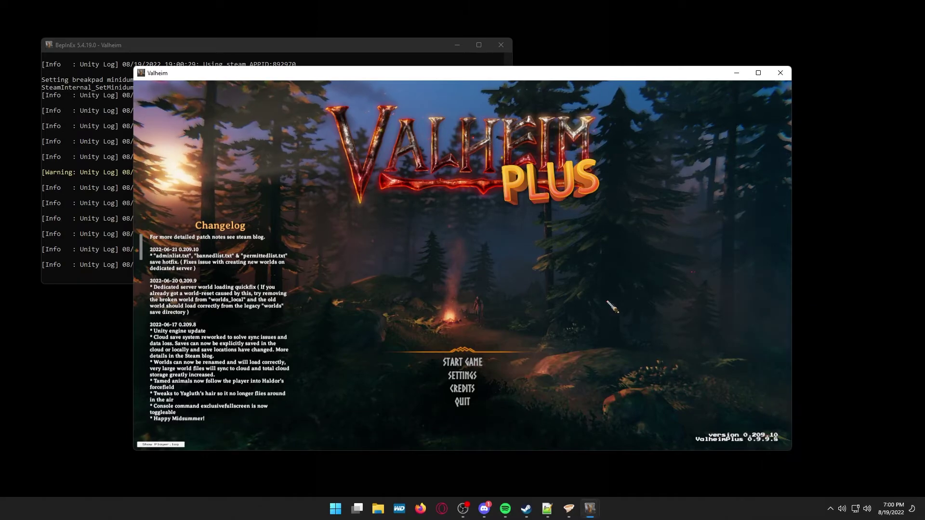
Set the game's graphics to a 1920x1080 resolution in fullscreen and apply the settings.
{"action": "left_click", "coordinate": [463, 376]}
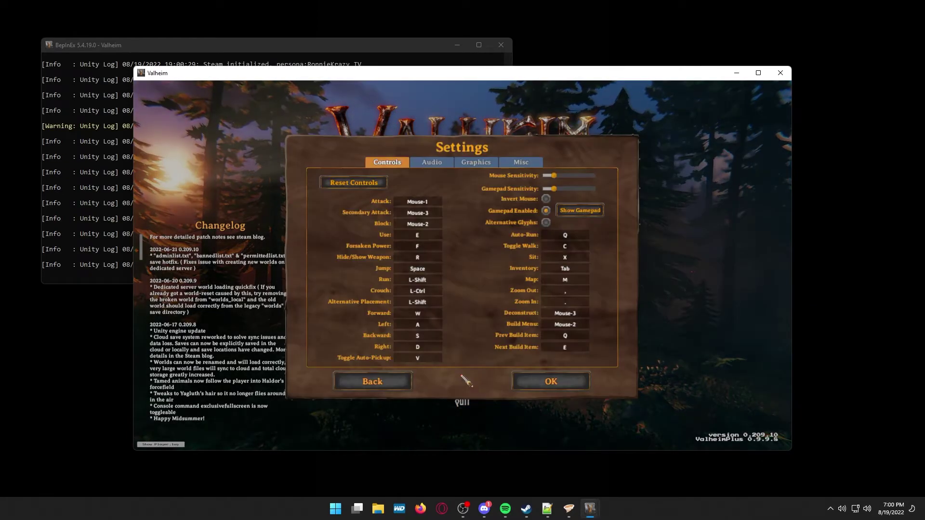
{"action": "left_click", "coordinate": [477, 163]}
{"action": "left_click", "coordinate": [450, 187]}
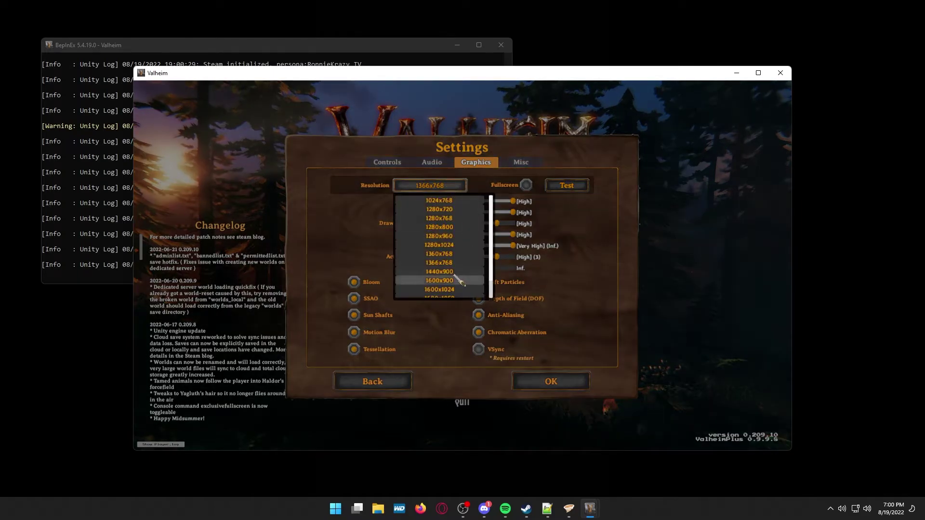
{"action": "scroll", "coordinate": [458, 279], "scroll_direction": "down", "scroll_amount": 2}
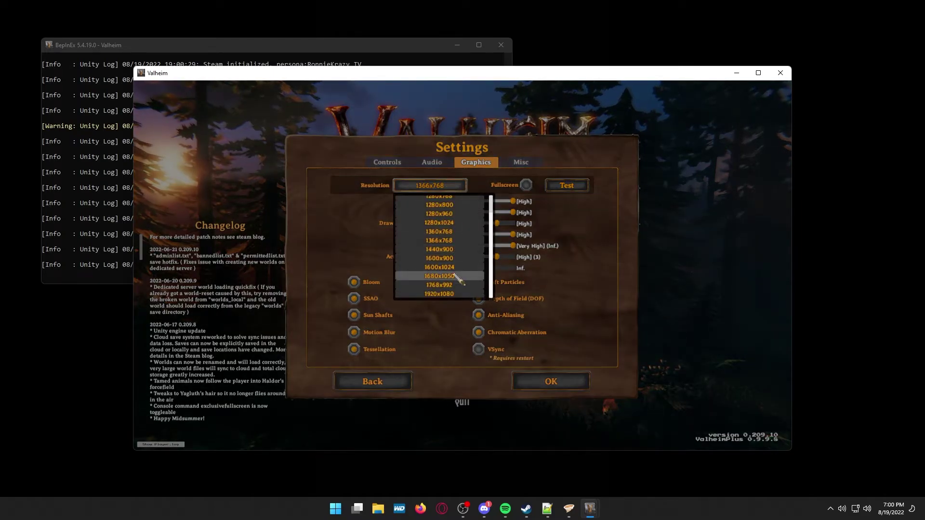
{"action": "left_click", "coordinate": [439, 294]}
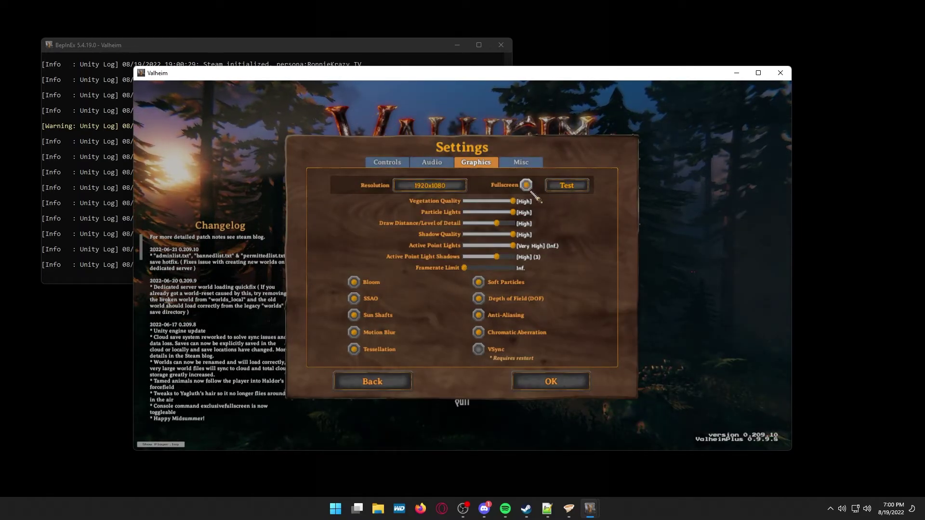
{"action": "left_click", "coordinate": [551, 382]}
Start the game and create a new male character named Chad with the default appearance.
{"action": "left_click", "coordinate": [462, 389]}
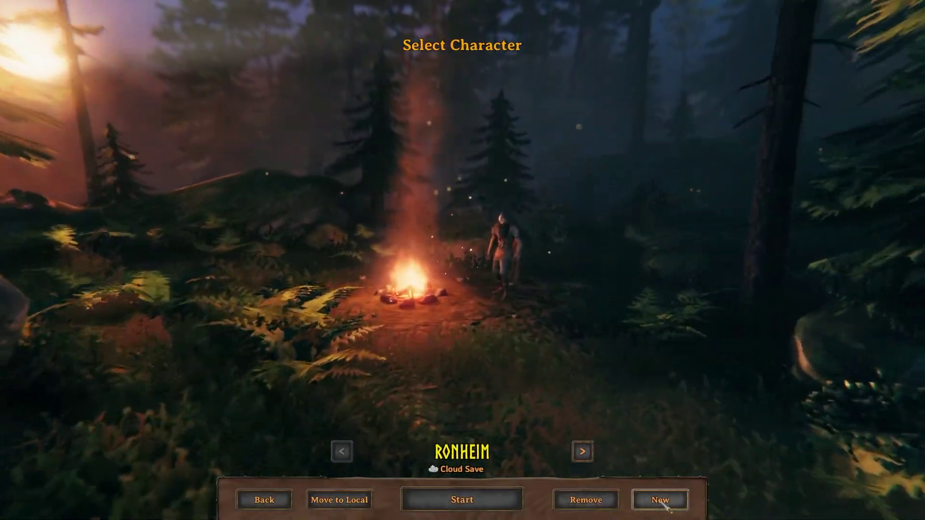
{"action": "left_click", "coordinate": [660, 501]}
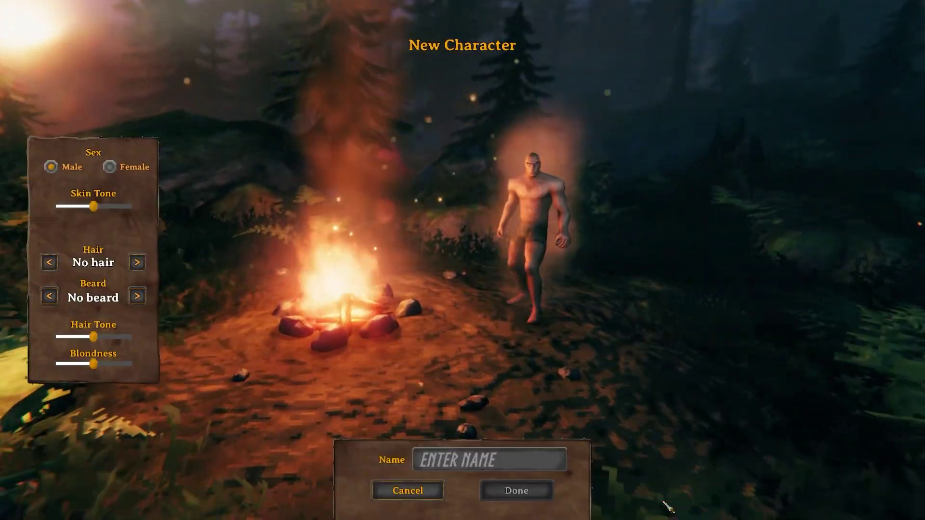
{"action": "left_click", "coordinate": [491, 467]}
{"action": "type", "text": "KHAD"}
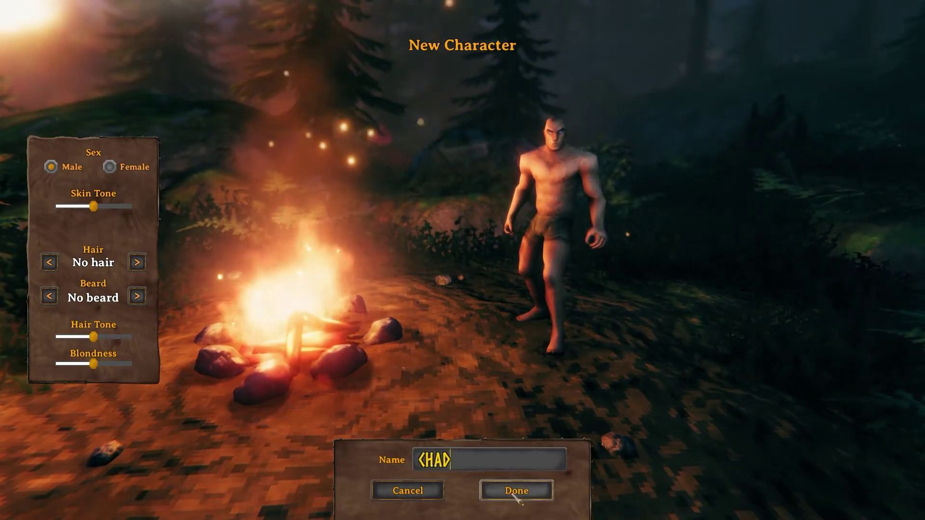
{"action": "left_click", "coordinate": [513, 492]}
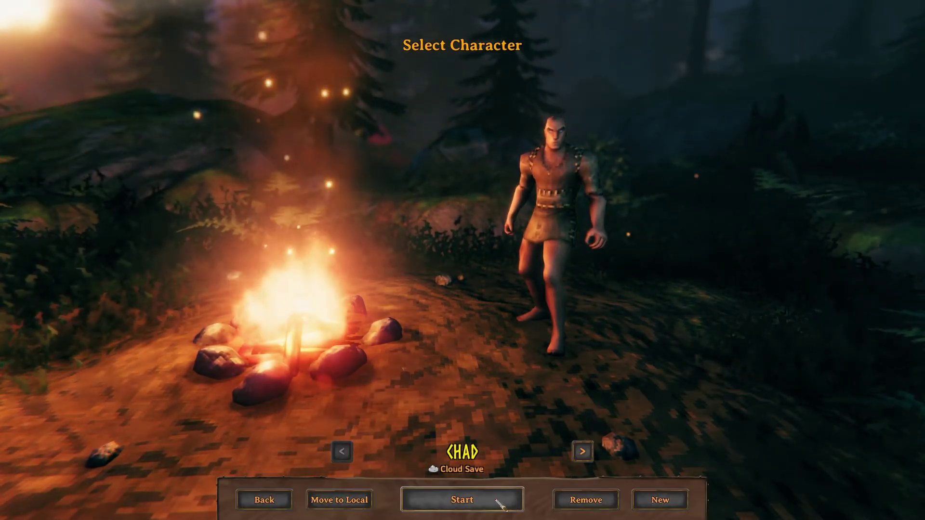
Start with the new character, create a world named BroVille and launch it.
{"action": "left_click", "coordinate": [499, 500]}
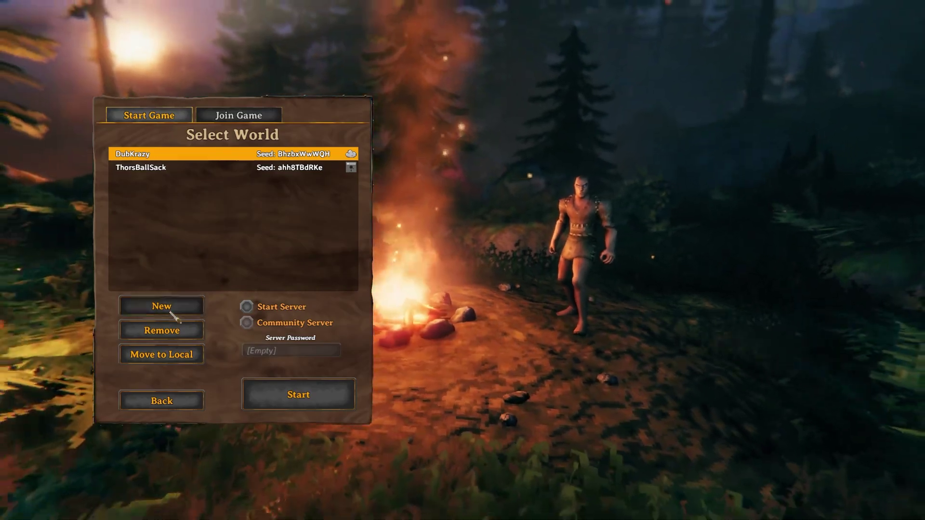
{"action": "left_click", "coordinate": [161, 306]}
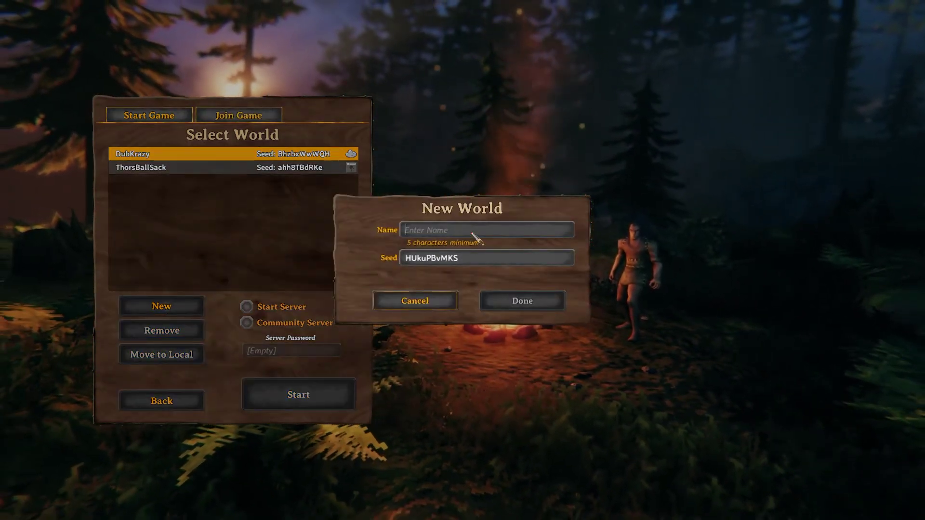
{"action": "type", "text": "BroVille"}
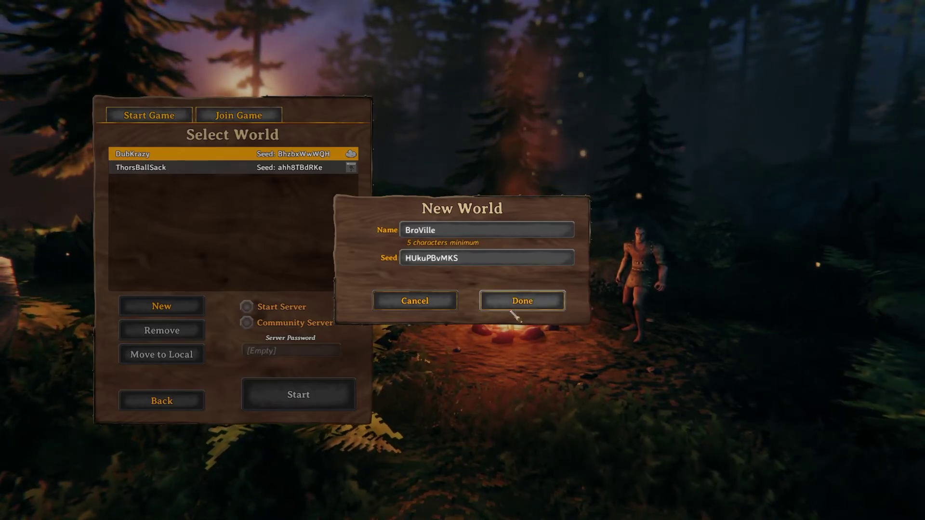
{"action": "left_click", "coordinate": [511, 308]}
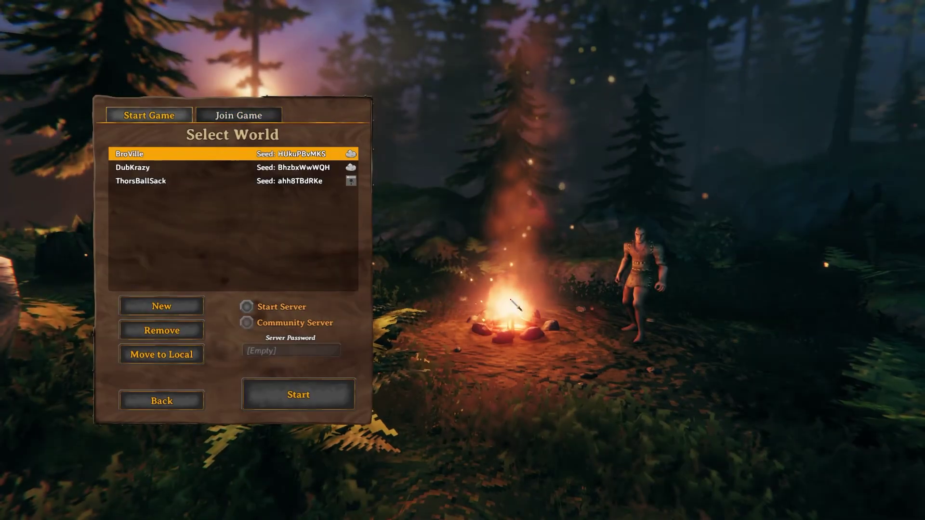
{"action": "left_click", "coordinate": [322, 403]}
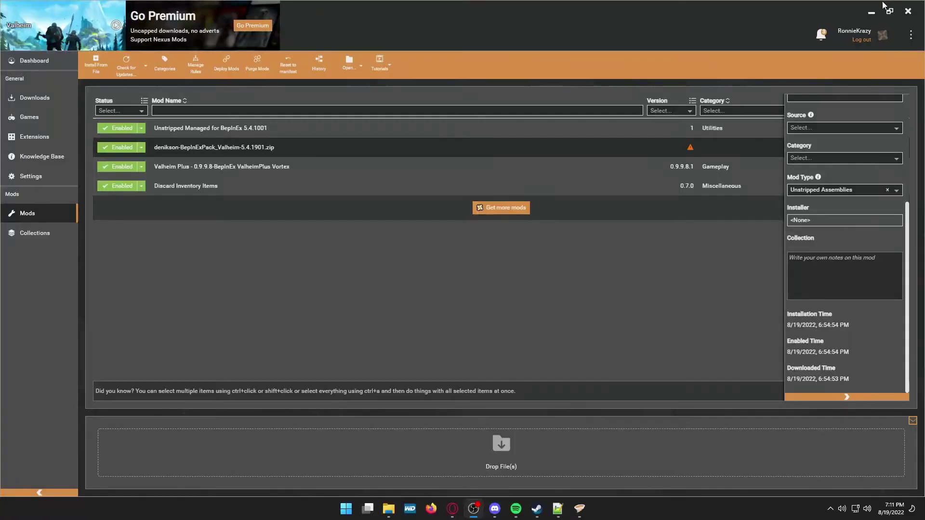
Minimize Vortex and open Local Disk (C:) in a File Explorer window.
{"action": "left_click", "coordinate": [871, 15]}
{"action": "right_click", "coordinate": [390, 516]}
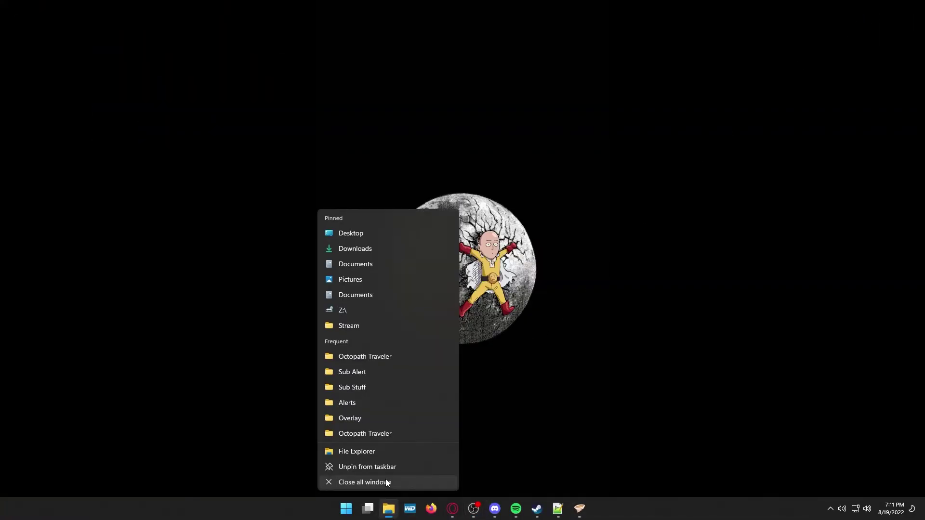
{"action": "left_click", "coordinate": [389, 510]}
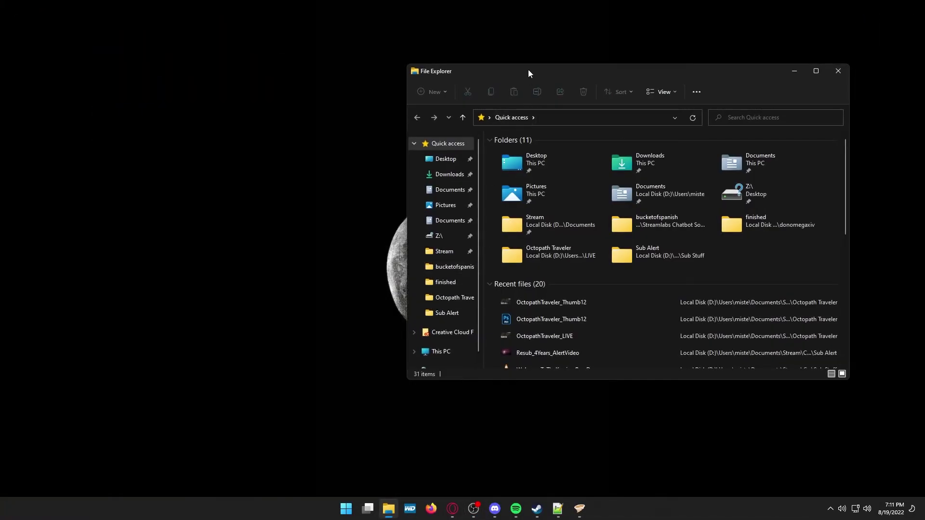
{"action": "left_click_drag", "start_coordinate": [528, 70], "coordinate": [379, 53]}
{"action": "left_click", "coordinate": [295, 339]}
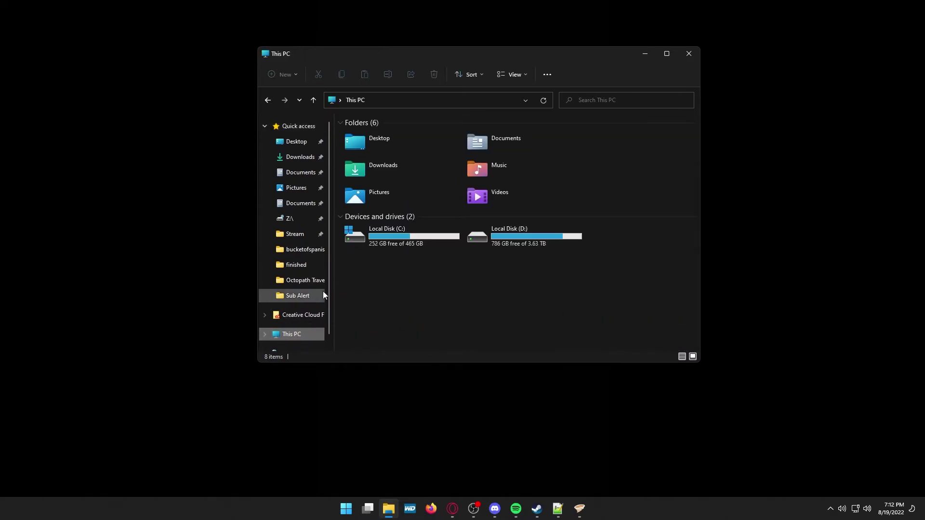
{"action": "double_click", "coordinate": [369, 245]}
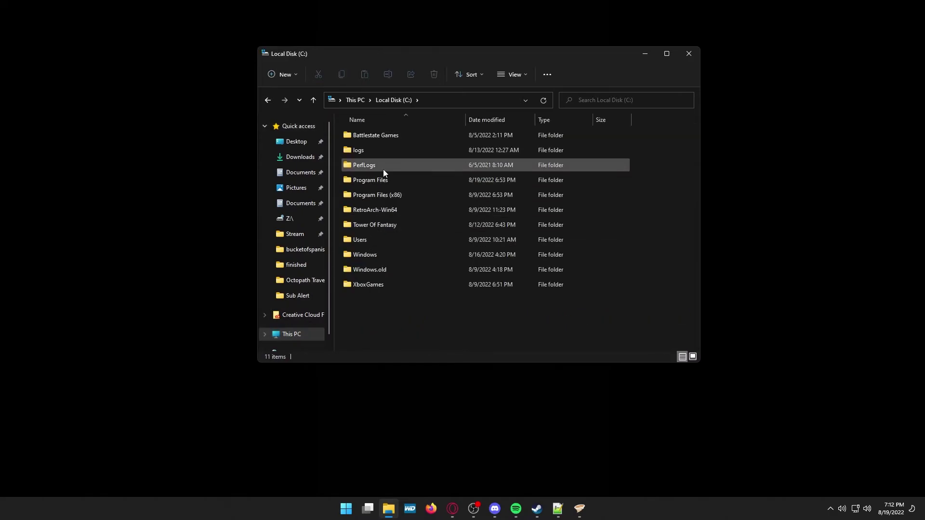
Go to the steamapps folder inside Program Files (x86)\Steam.
{"action": "left_click", "coordinate": [394, 195]}
{"action": "double_click", "coordinate": [394, 195]}
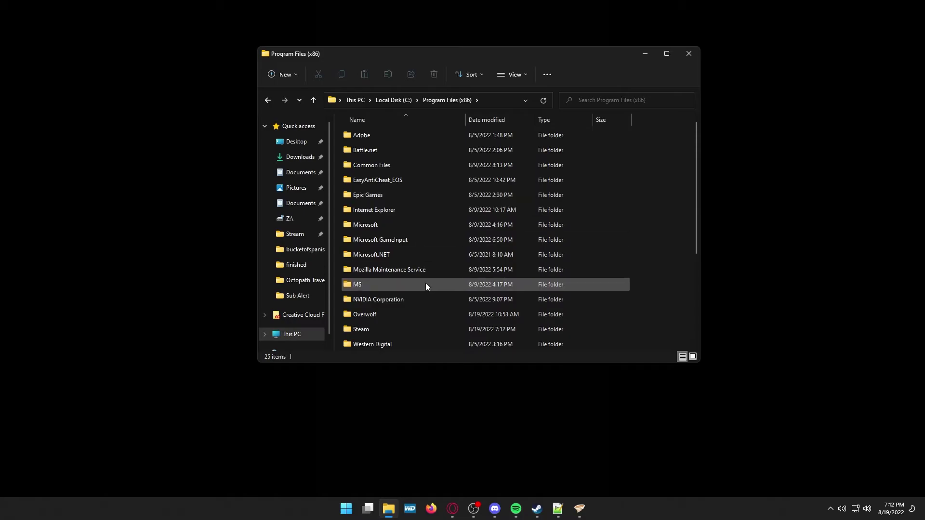
{"action": "double_click", "coordinate": [370, 327]}
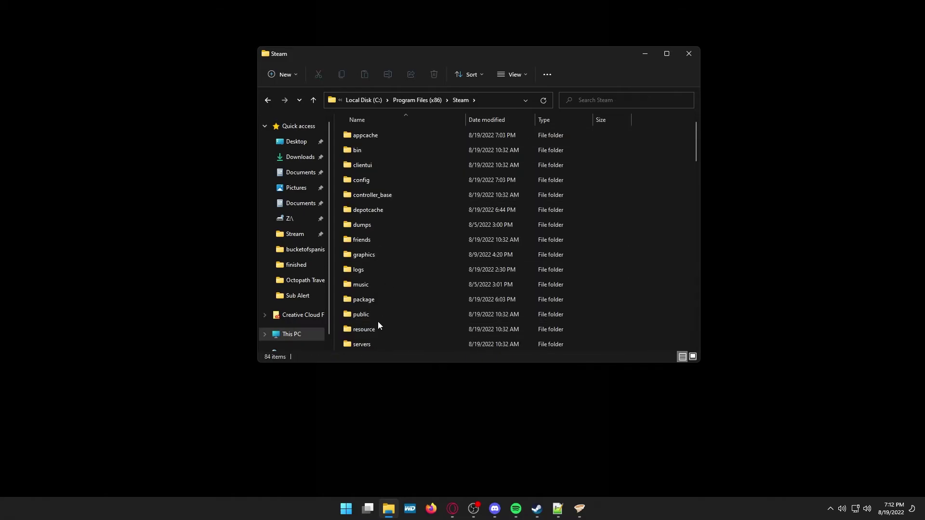
{"action": "scroll", "coordinate": [378, 322], "scroll_direction": "down", "scroll_amount": 4}
{"action": "scroll", "coordinate": [376, 289], "scroll_direction": "up", "scroll_amount": 1}
{"action": "double_click", "coordinate": [376, 255]}
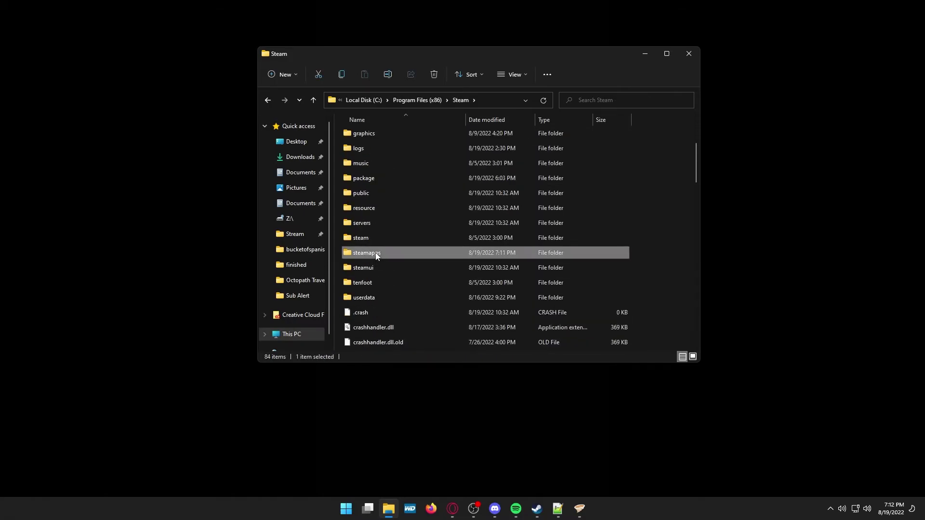
Go to the common\Valheim\BepInEx\config folder that holds the mod configuration files.
{"action": "double_click", "coordinate": [378, 136]}
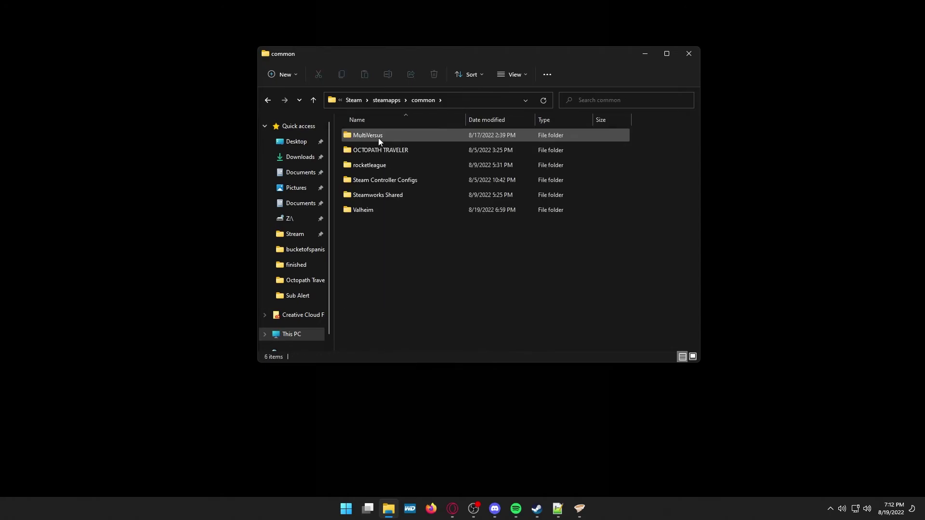
{"action": "double_click", "coordinate": [368, 208]}
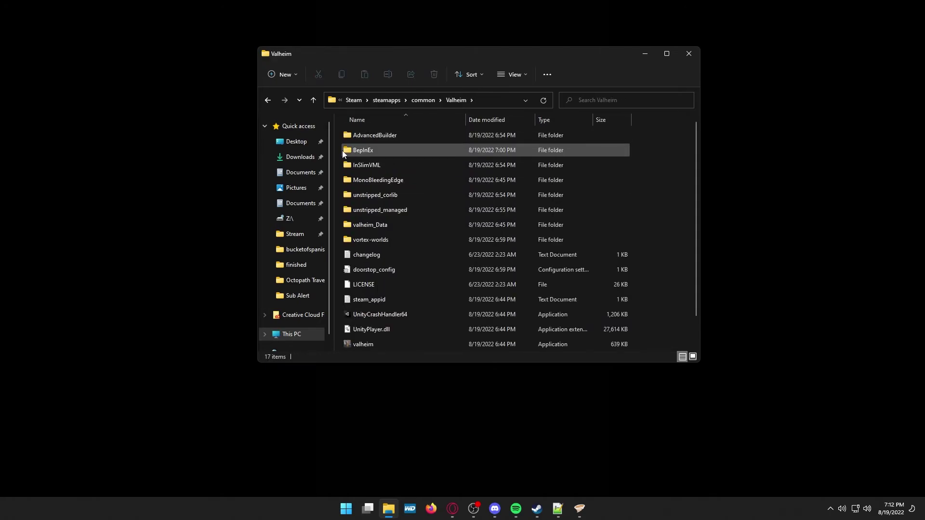
{"action": "double_click", "coordinate": [370, 149]}
{"action": "double_click", "coordinate": [364, 151]}
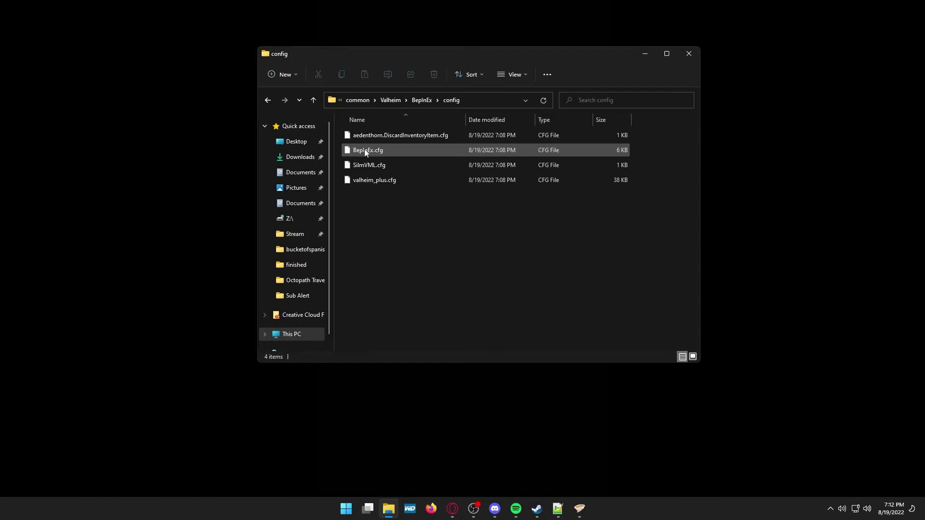
Open valheim_plus.cfg with Notepad and keep Notepad as the default app for .cfg files.
{"action": "right_click", "coordinate": [393, 183]}
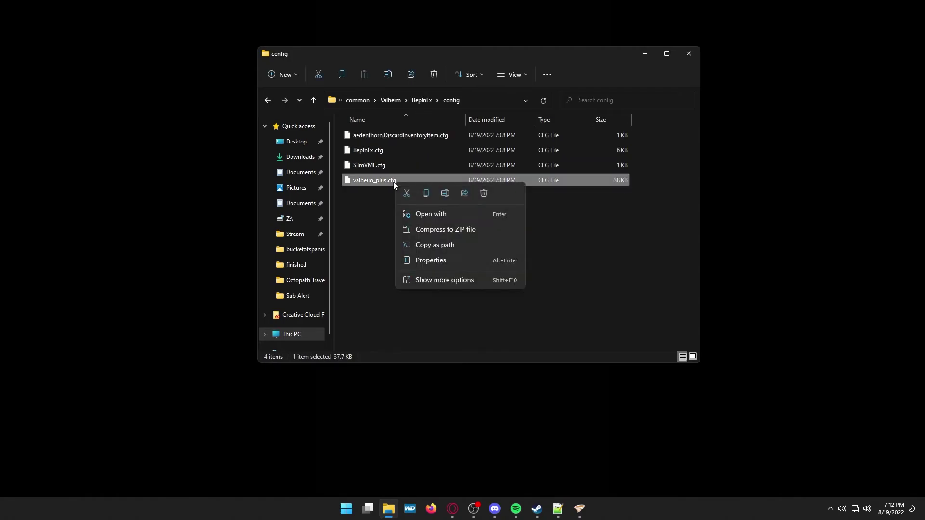
{"action": "left_click", "coordinate": [444, 215]}
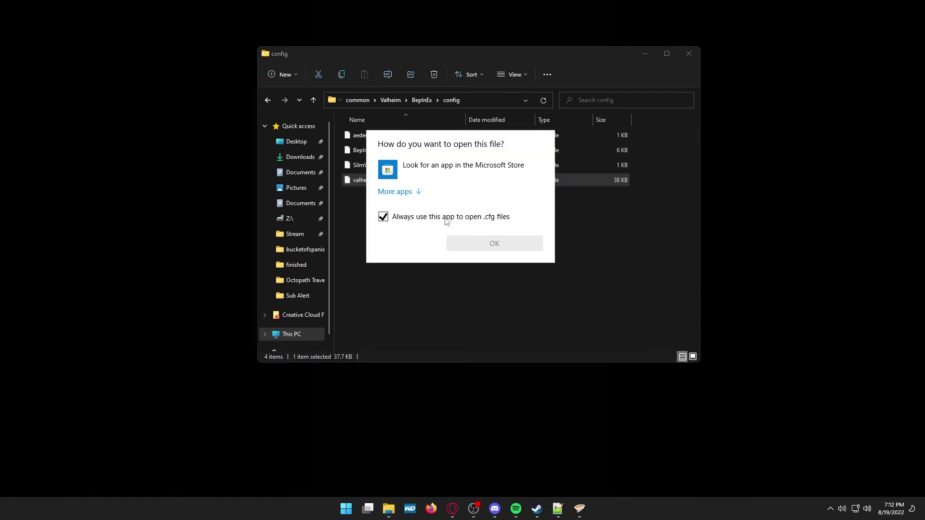
{"action": "left_click", "coordinate": [396, 191]}
{"action": "left_click", "coordinate": [415, 290]}
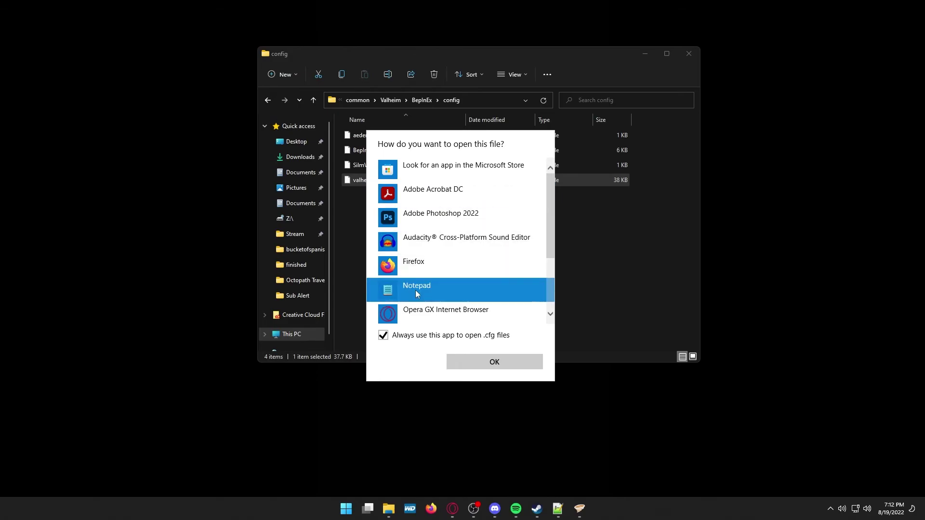
{"action": "left_click", "coordinate": [488, 359]}
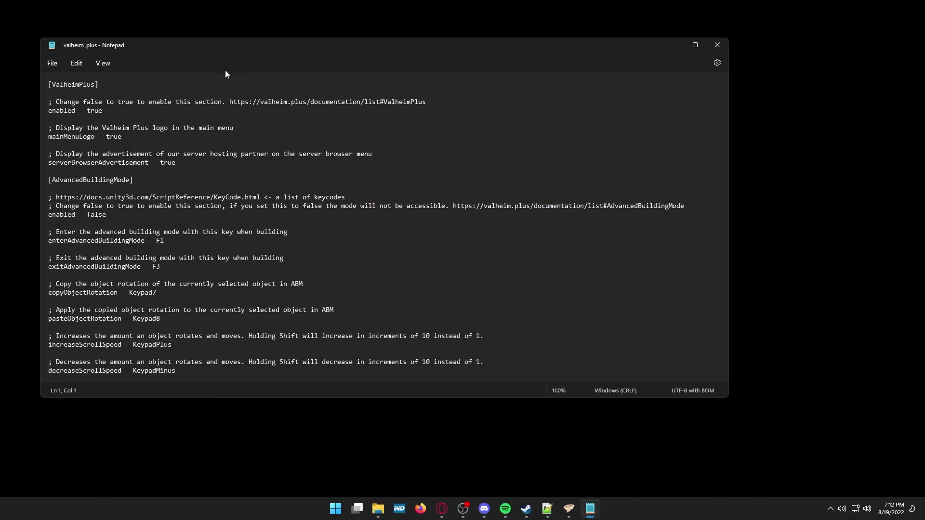
Examine the section enable switches and modifier settings throughout the valheim_plus configuration file and close it.
{"action": "left_click_drag", "start_coordinate": [216, 48], "coordinate": [323, 55]}
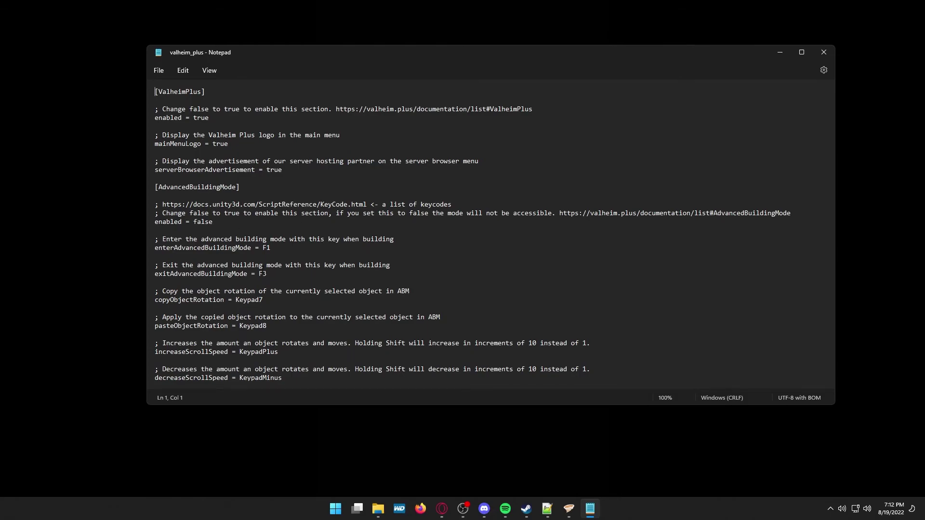
{"action": "scroll", "coordinate": [263, 262], "scroll_direction": "down", "scroll_amount": 7}
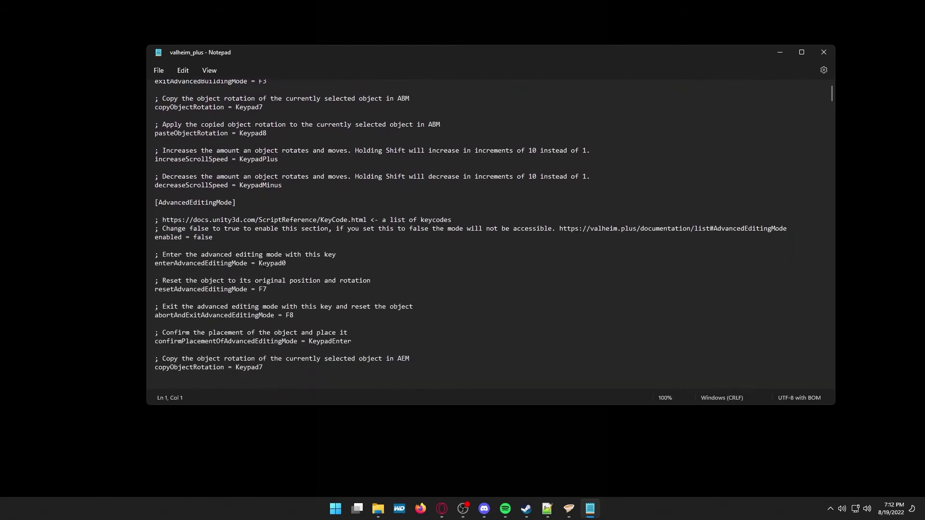
{"action": "scroll", "coordinate": [263, 262], "scroll_direction": "down", "scroll_amount": 8}
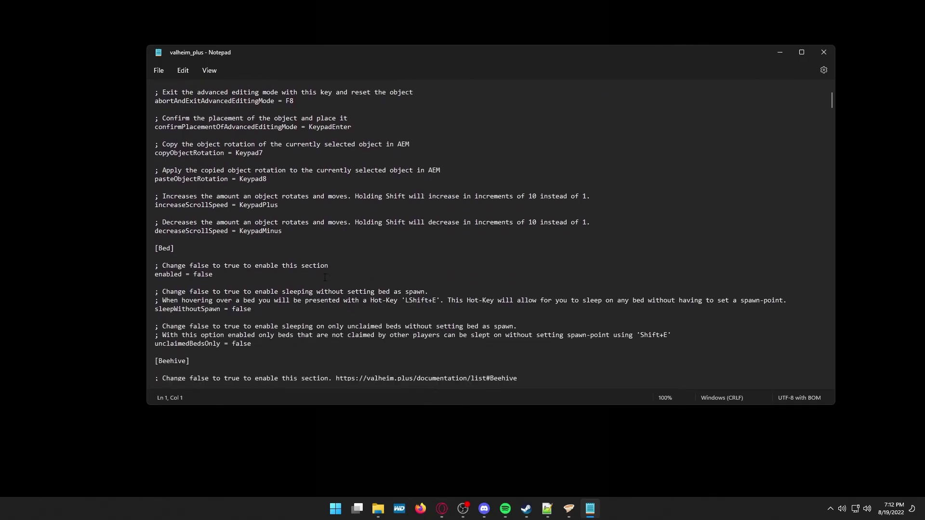
{"action": "scroll", "coordinate": [325, 277], "scroll_direction": "down", "scroll_amount": 5}
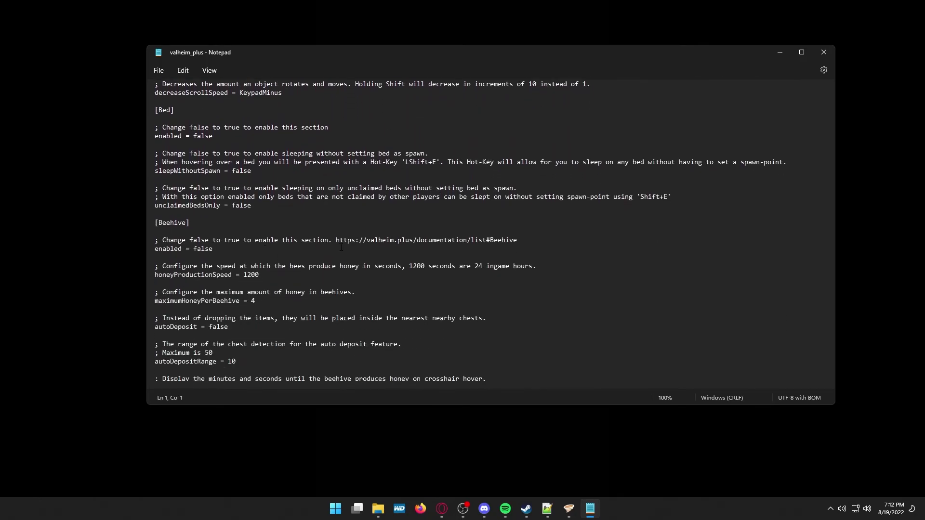
{"action": "scroll", "coordinate": [210, 257], "scroll_direction": "down", "scroll_amount": 18}
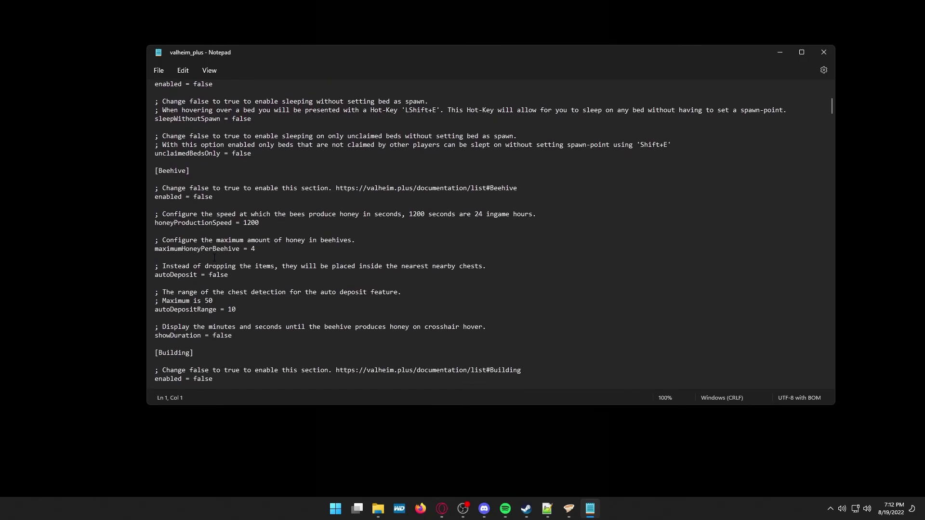
{"action": "scroll", "coordinate": [214, 255], "scroll_direction": "down", "scroll_amount": 20}
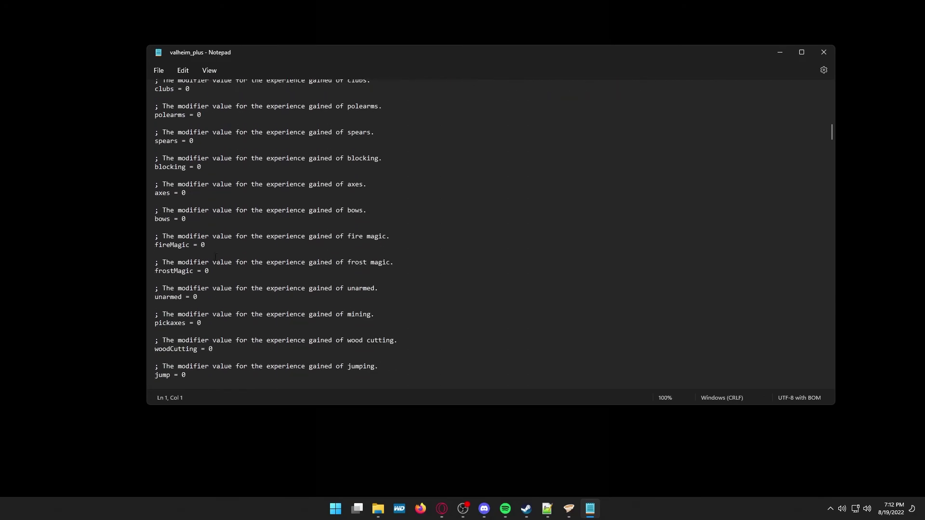
{"action": "scroll", "coordinate": [214, 260], "scroll_direction": "down", "scroll_amount": 20}
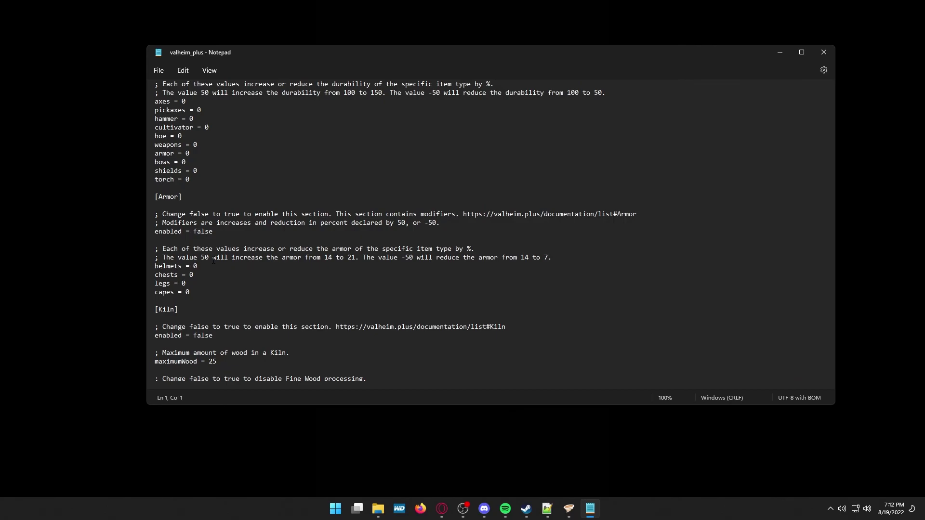
{"action": "left_click", "coordinate": [824, 52]}
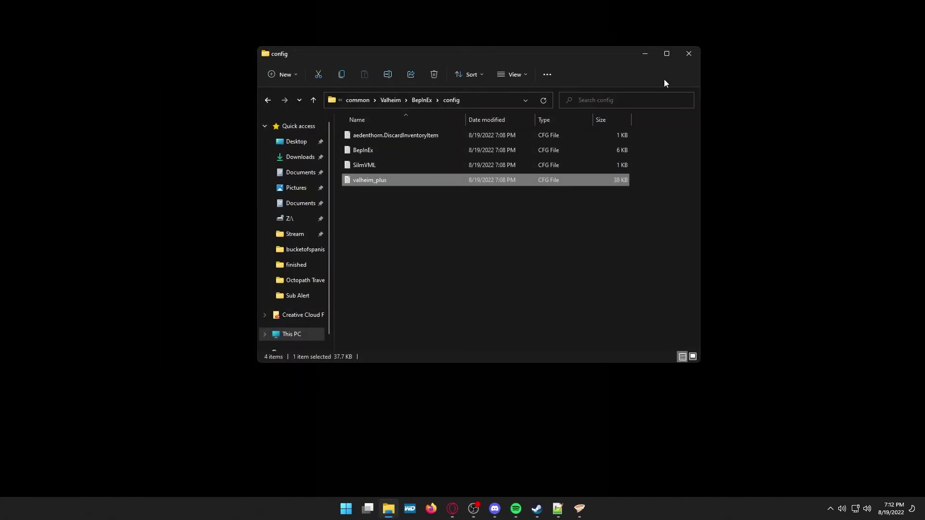
Switch to Steam and launch Valheim from the library, confirming the launch option.
{"action": "key", "text": "alt+Tab"}
{"action": "left_click", "coordinate": [198, 207]}
{"action": "left_click", "coordinate": [462, 281]}
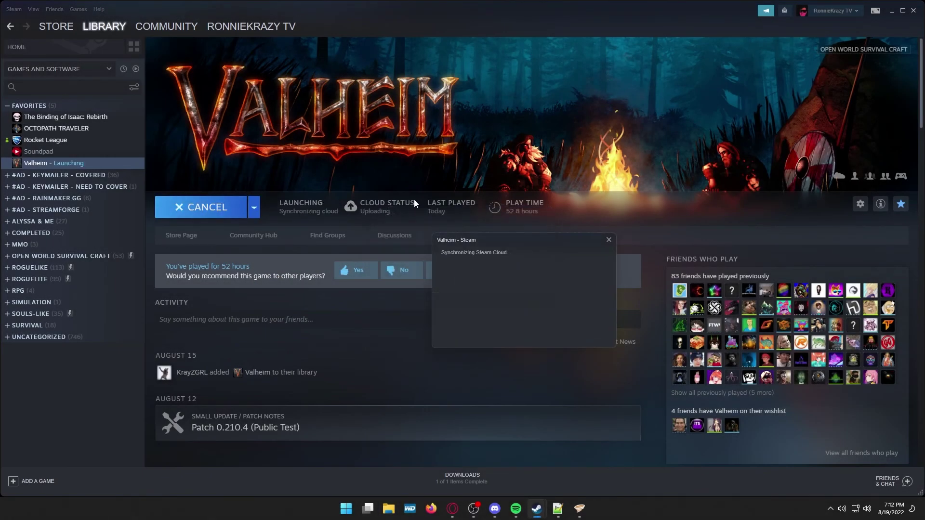